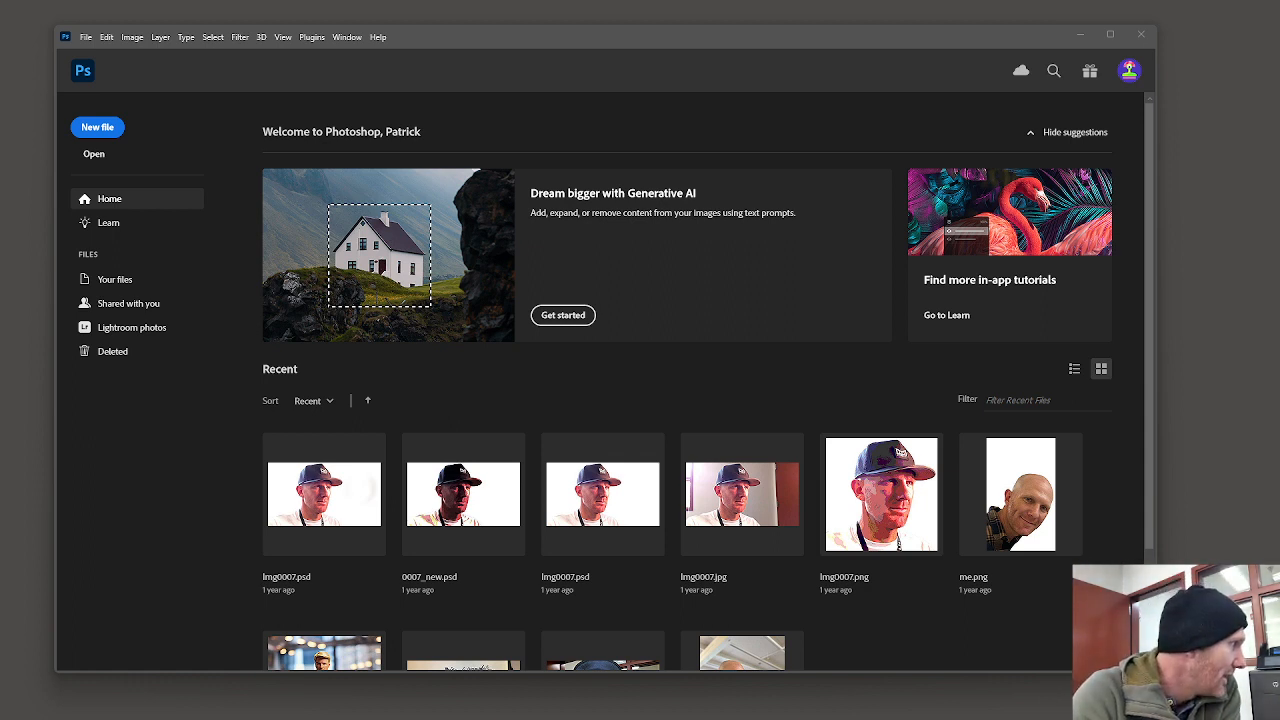
Step: Create a new document named practice 1 using the Default Photoshop Size preset (7 x 5 inches, 300 ppi)
{"action": "left_click", "coordinate": [87, 37]}
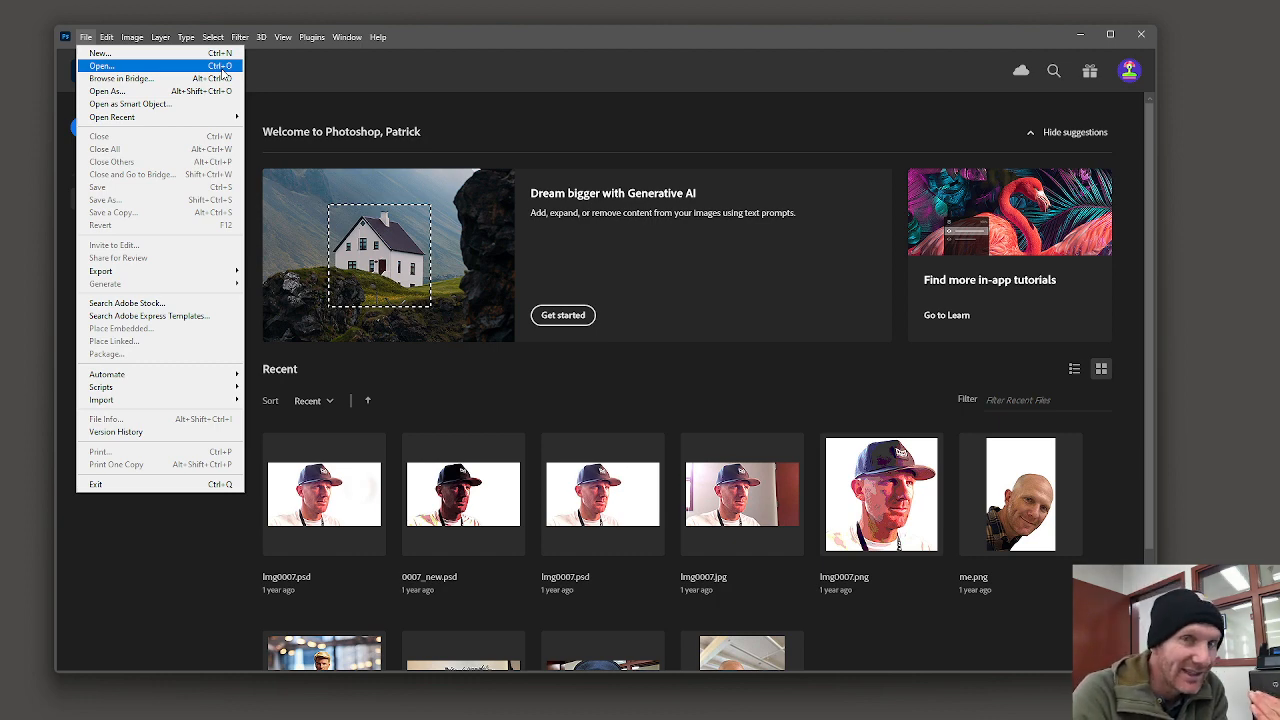
{"action": "left_click", "coordinate": [133, 55]}
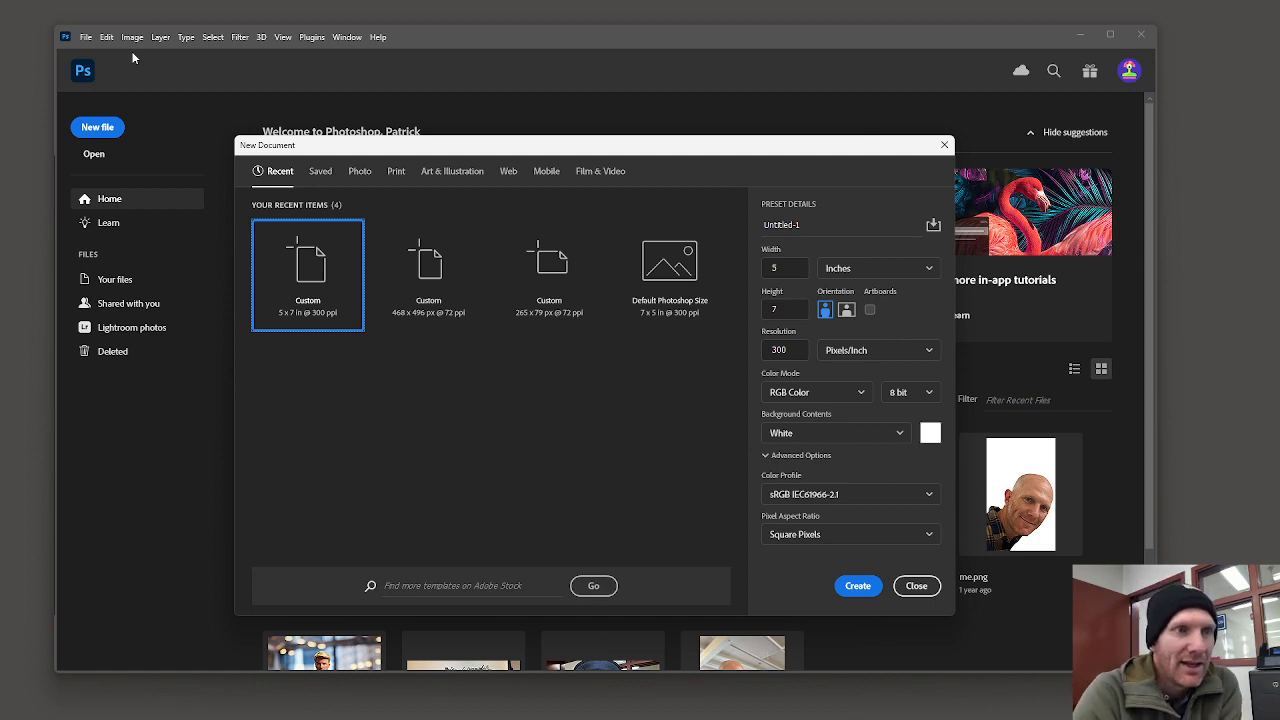
{"action": "left_click", "coordinate": [781, 224]}
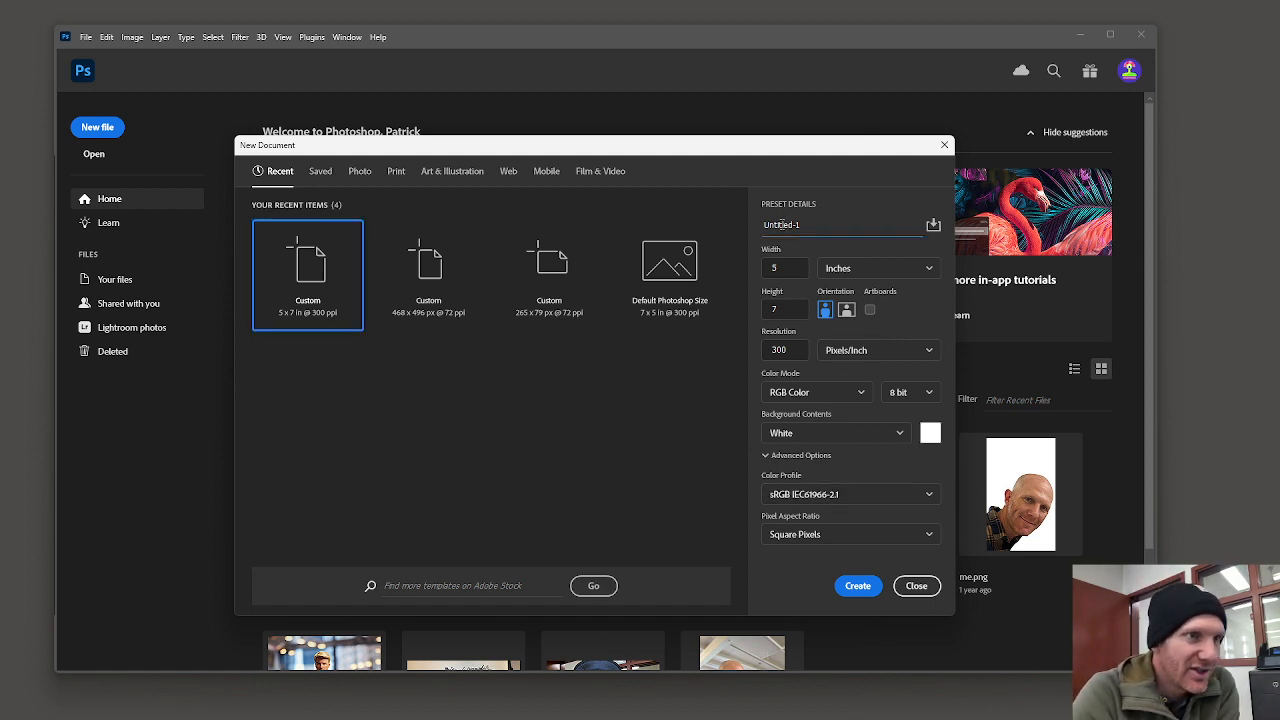
{"action": "double_click", "coordinate": [781, 224]}
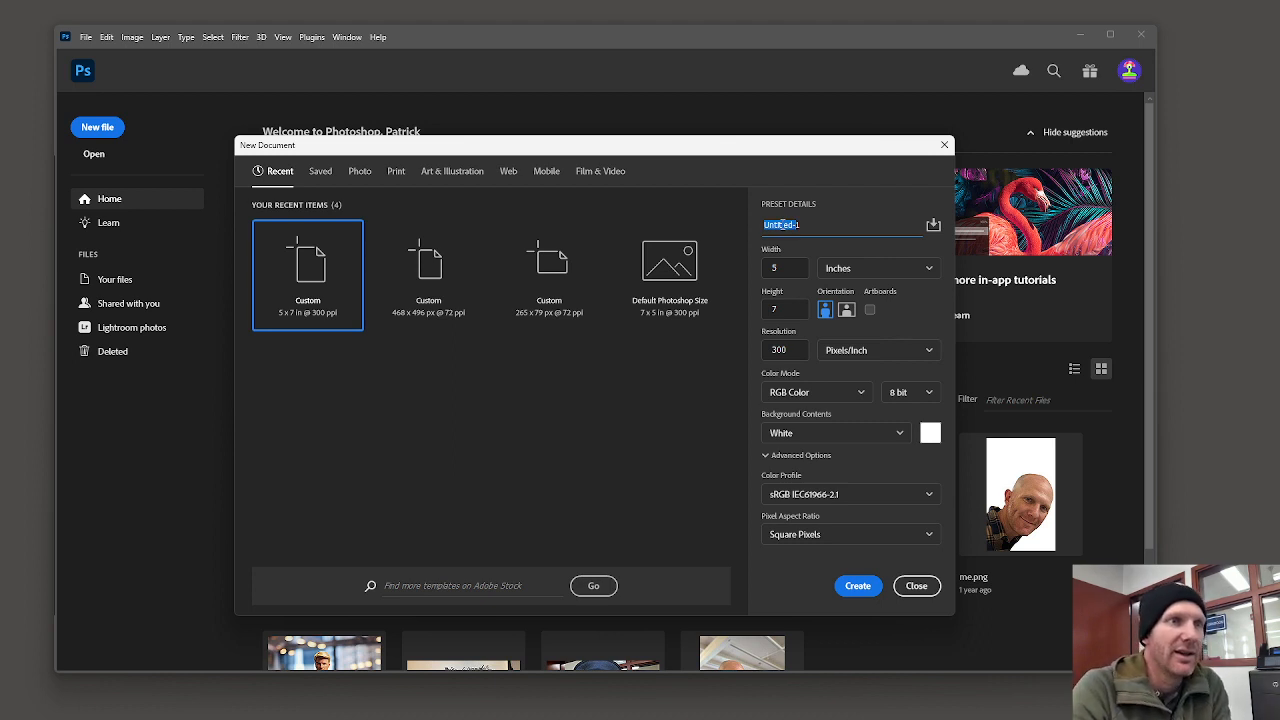
{"action": "type", "text": "practice 1"}
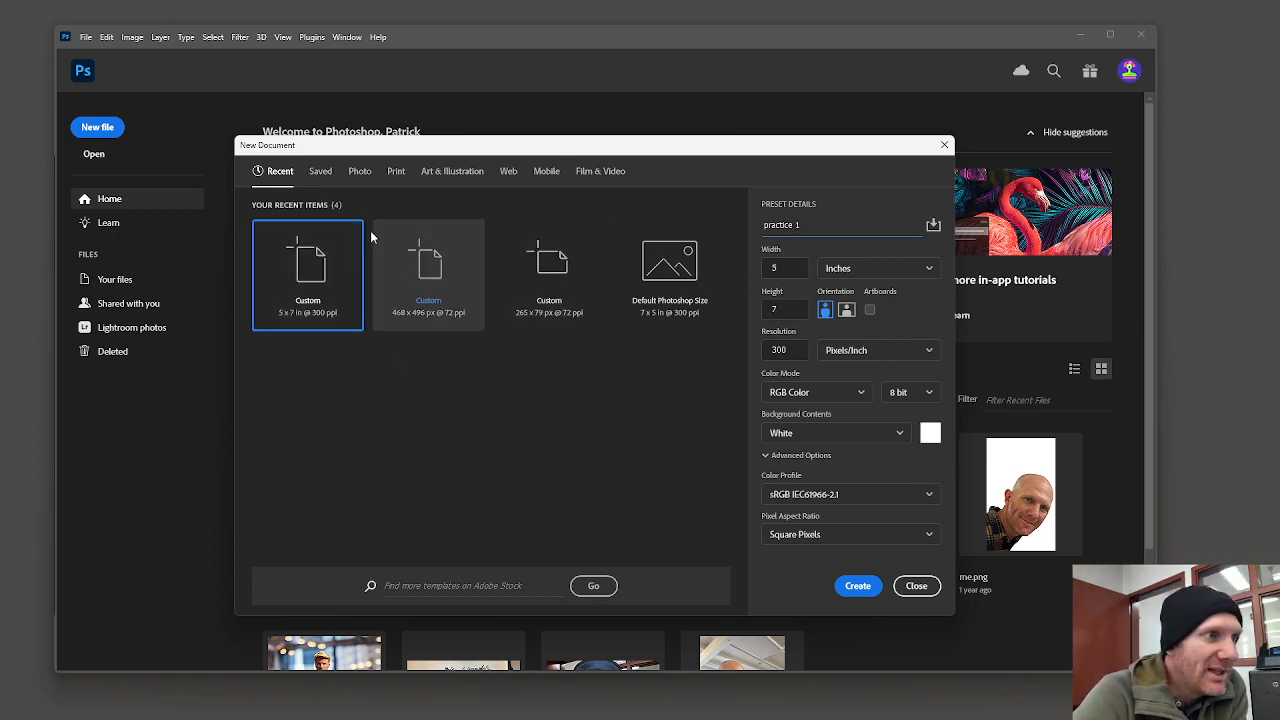
{"action": "left_click", "coordinate": [670, 271]}
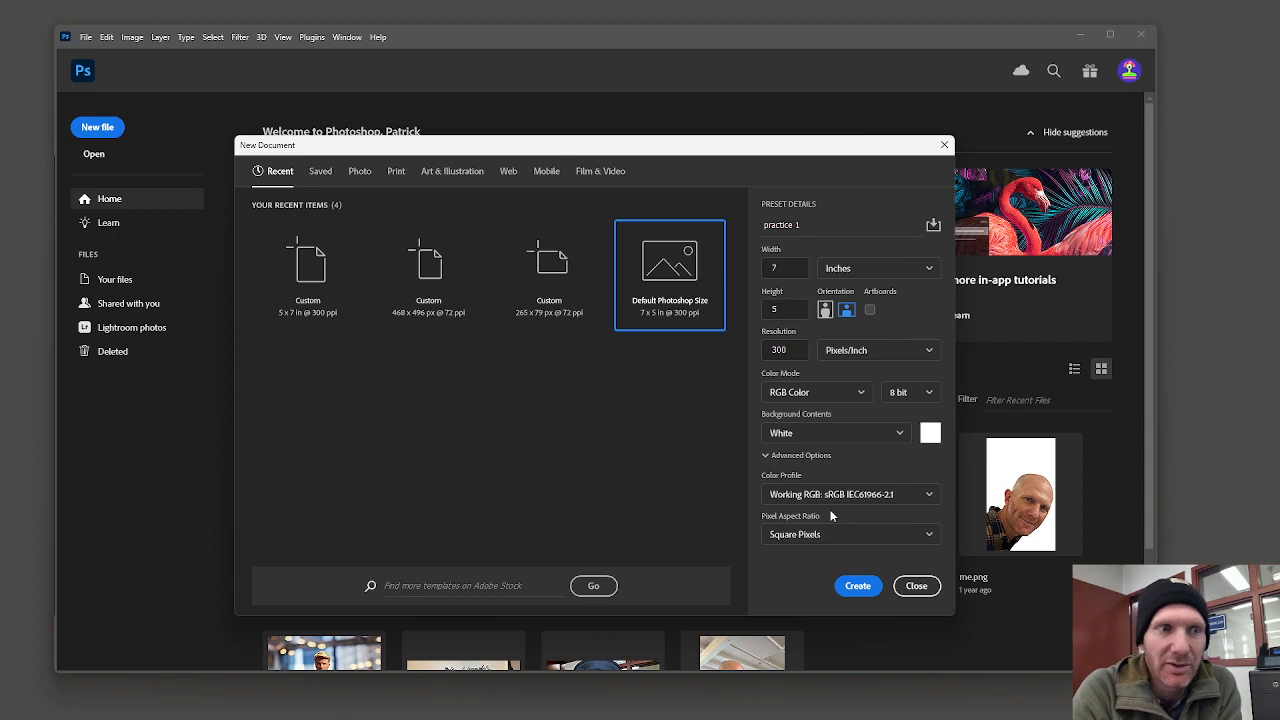
{"action": "left_click", "coordinate": [865, 588]}
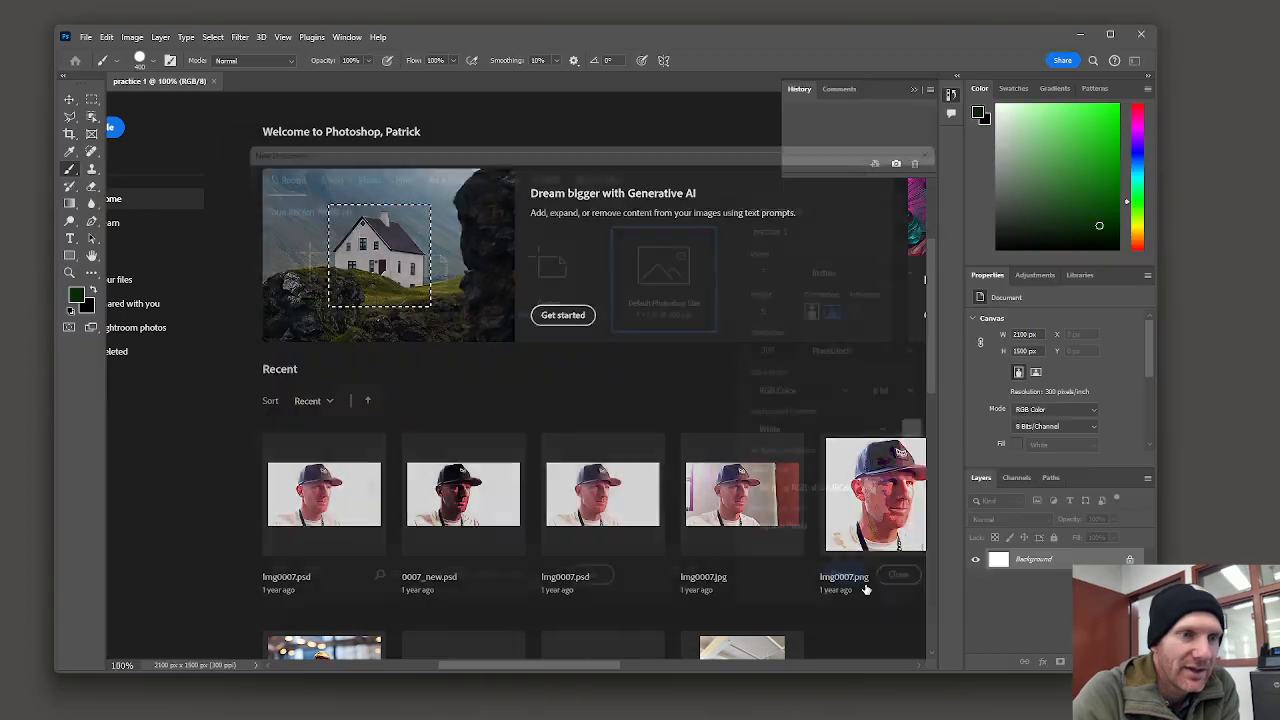
Step: Collapse the History panel docked beside the canvas
{"action": "left_click", "coordinate": [914, 88]}
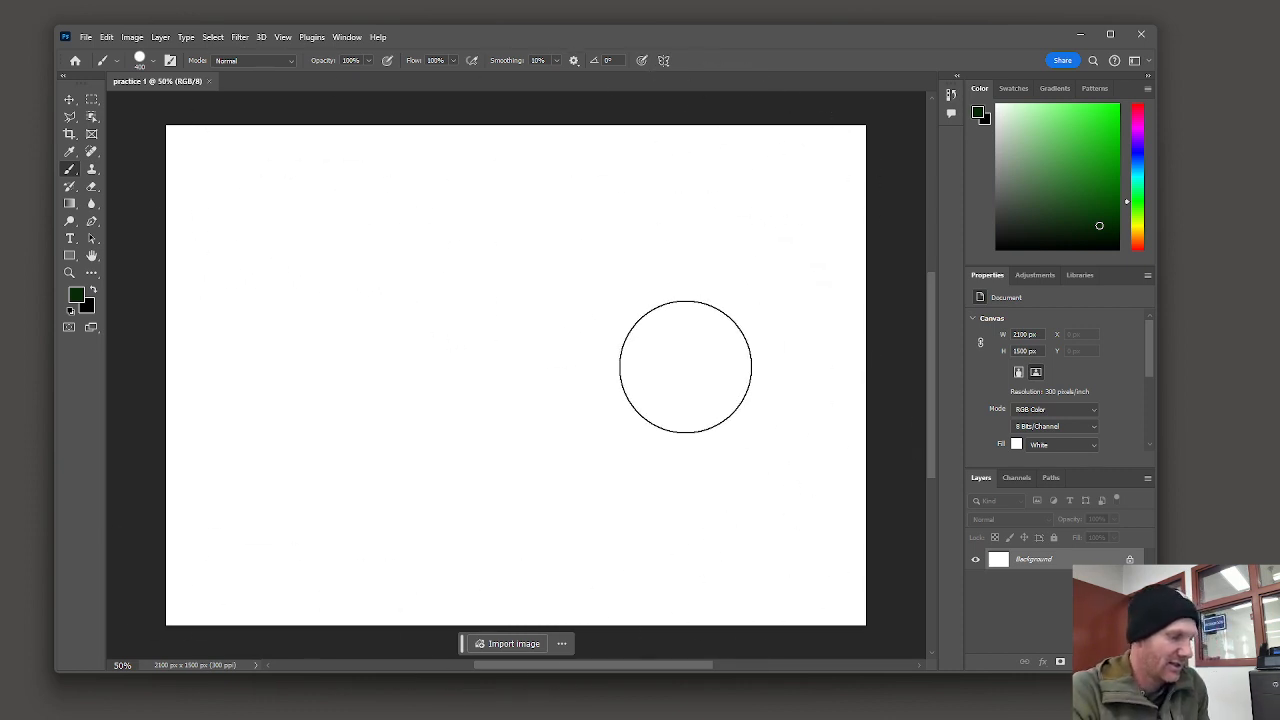
{"action": "key", "text": "ctrl+minus"}
{"action": "key", "text": "ctrl+minus"}
{"action": "key", "text": "ctrl+minus"}
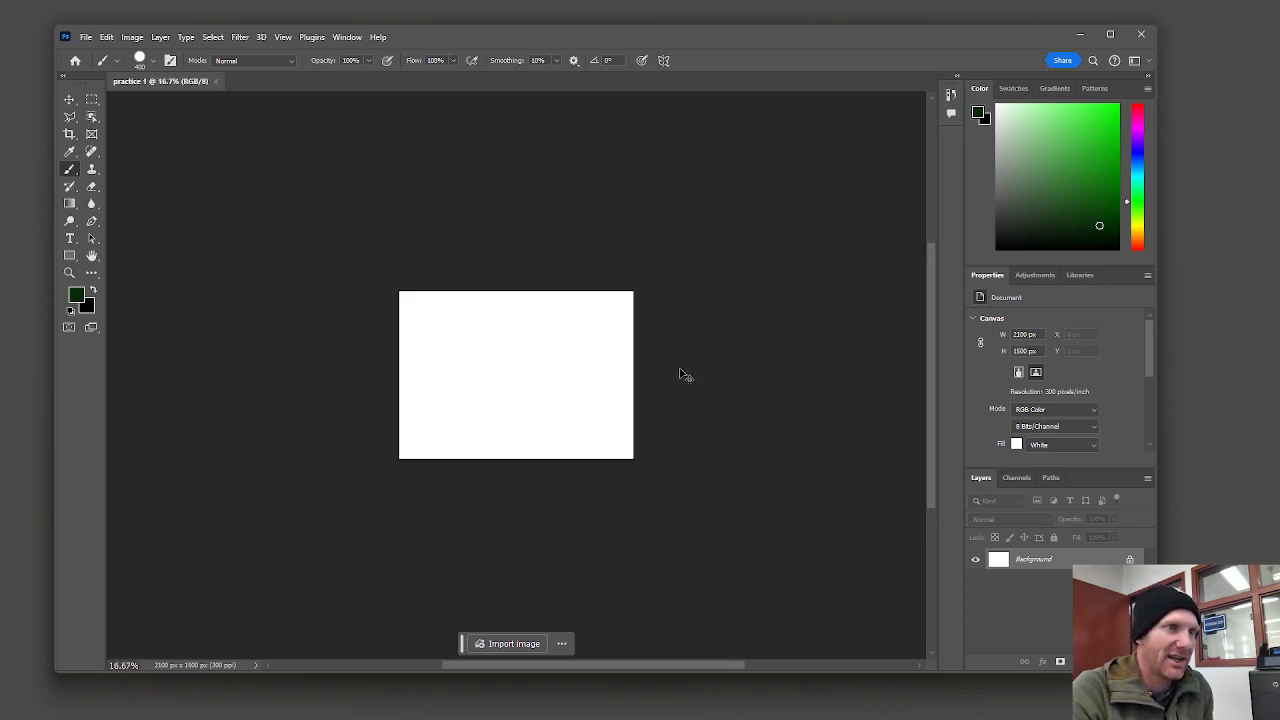
{"action": "key", "text": "ctrl+plus"}
{"action": "key", "text": "ctrl+plus"}
{"action": "key", "text": "ctrl+plus"}
{"action": "key", "text": "ctrl+plus"}
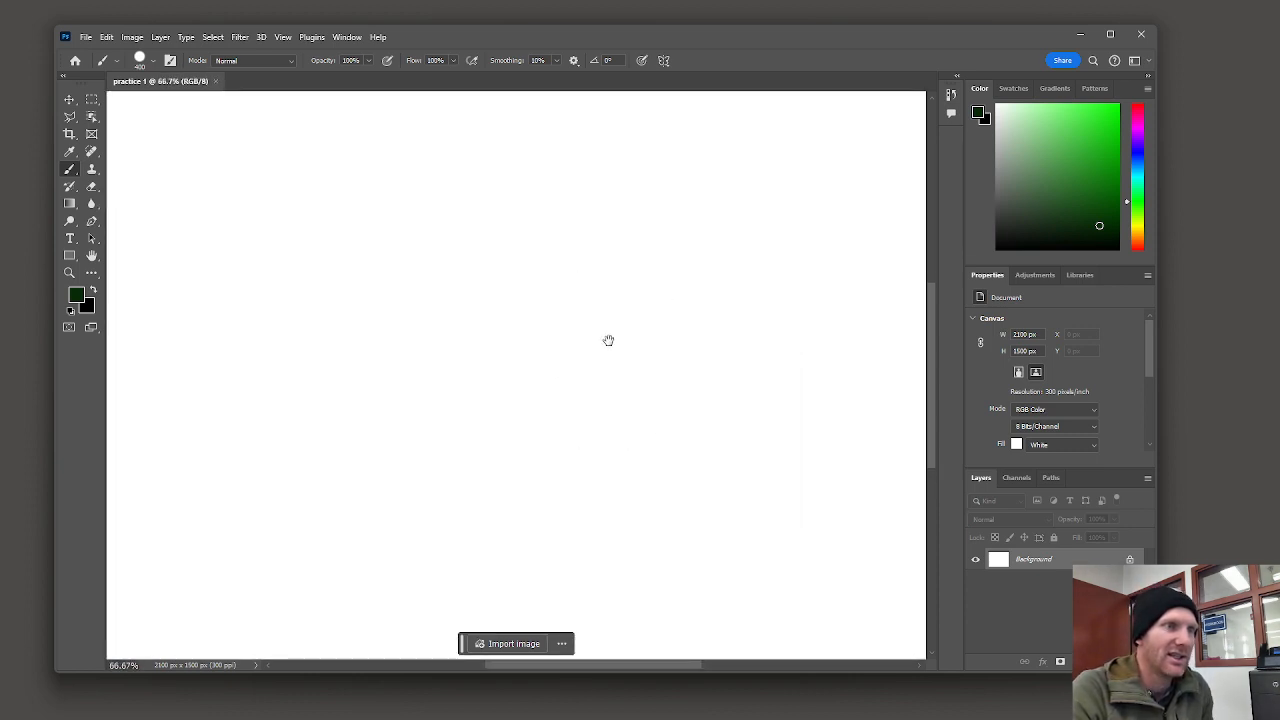
{"action": "mouse_move", "coordinate": [557, 260]}
{"action": "left_mouse_down"}
{"action": "mouse_move", "coordinate": [728, 243]}
{"action": "mouse_move", "coordinate": [374, 237]}
{"action": "mouse_move", "coordinate": [651, 269]}
{"action": "mouse_move", "coordinate": [606, 249]}
{"action": "left_mouse_up"}
{"action": "key", "text": "ctrl+minus"}
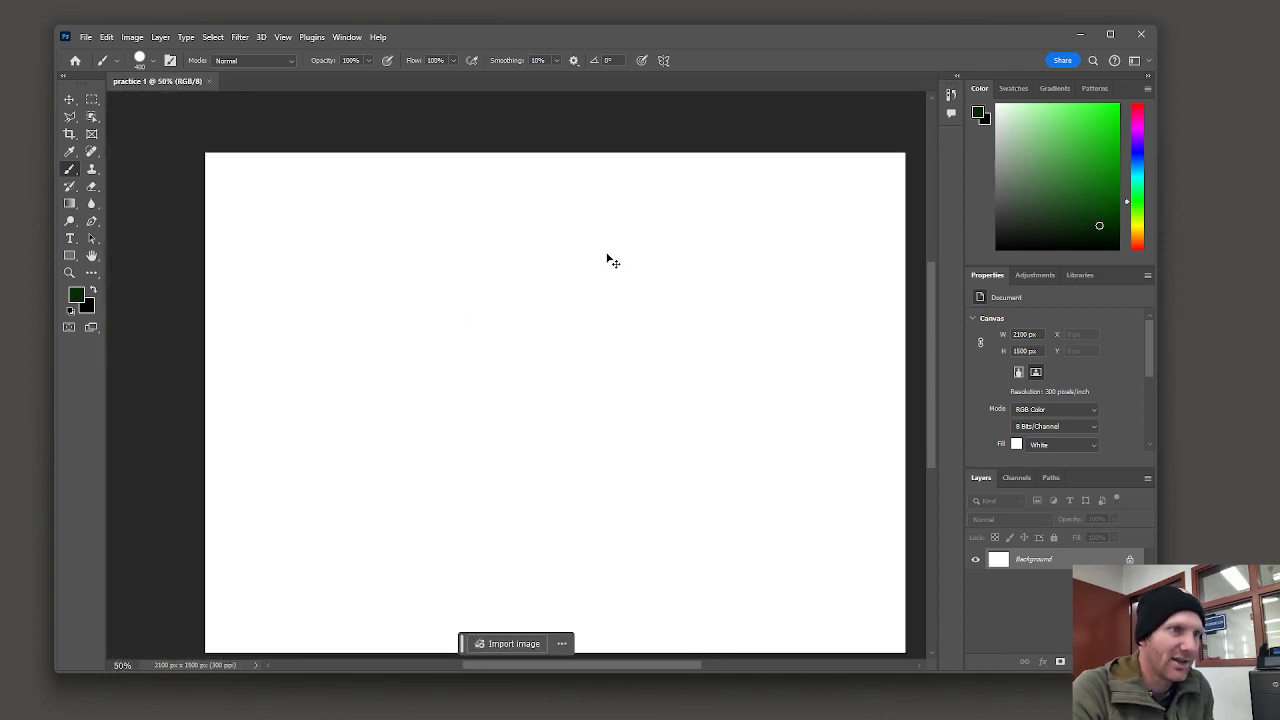
{"action": "left_click_drag", "start_coordinate": [714, 366], "coordinate": [699, 333]}
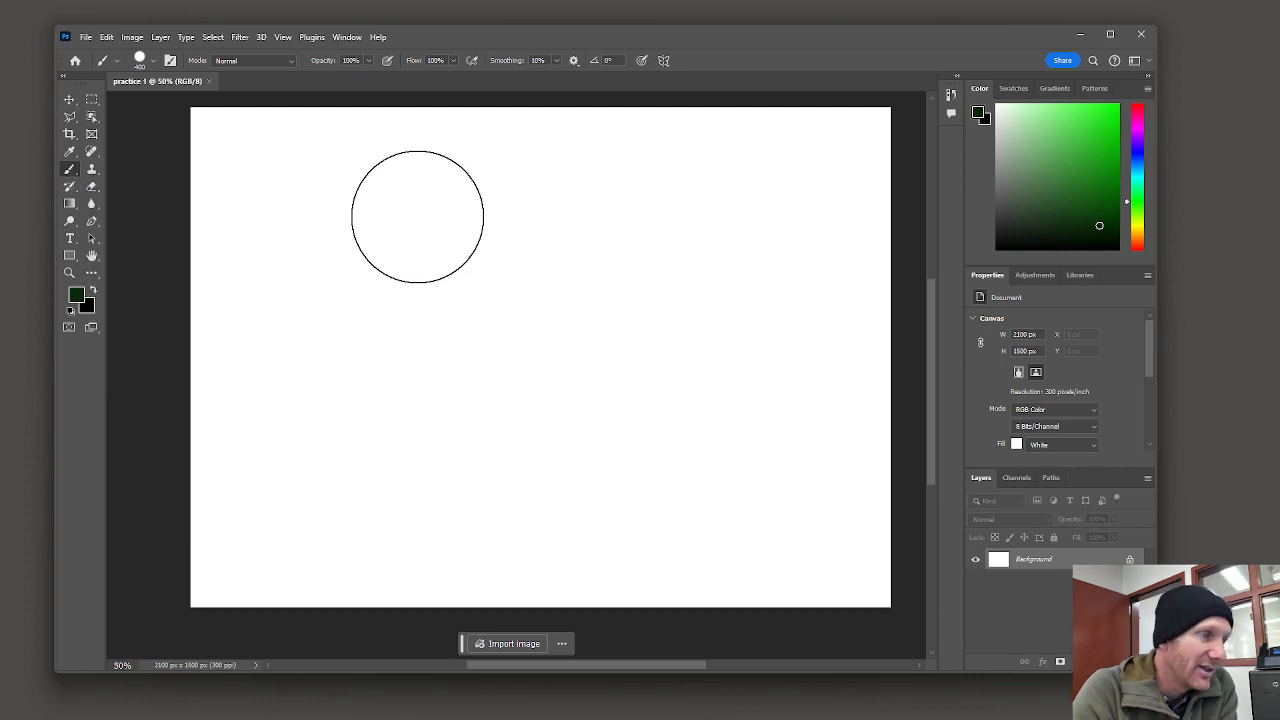
Step: Switch to the Brush tool and resize the brush smaller and then larger
{"action": "left_click", "coordinate": [70, 100]}
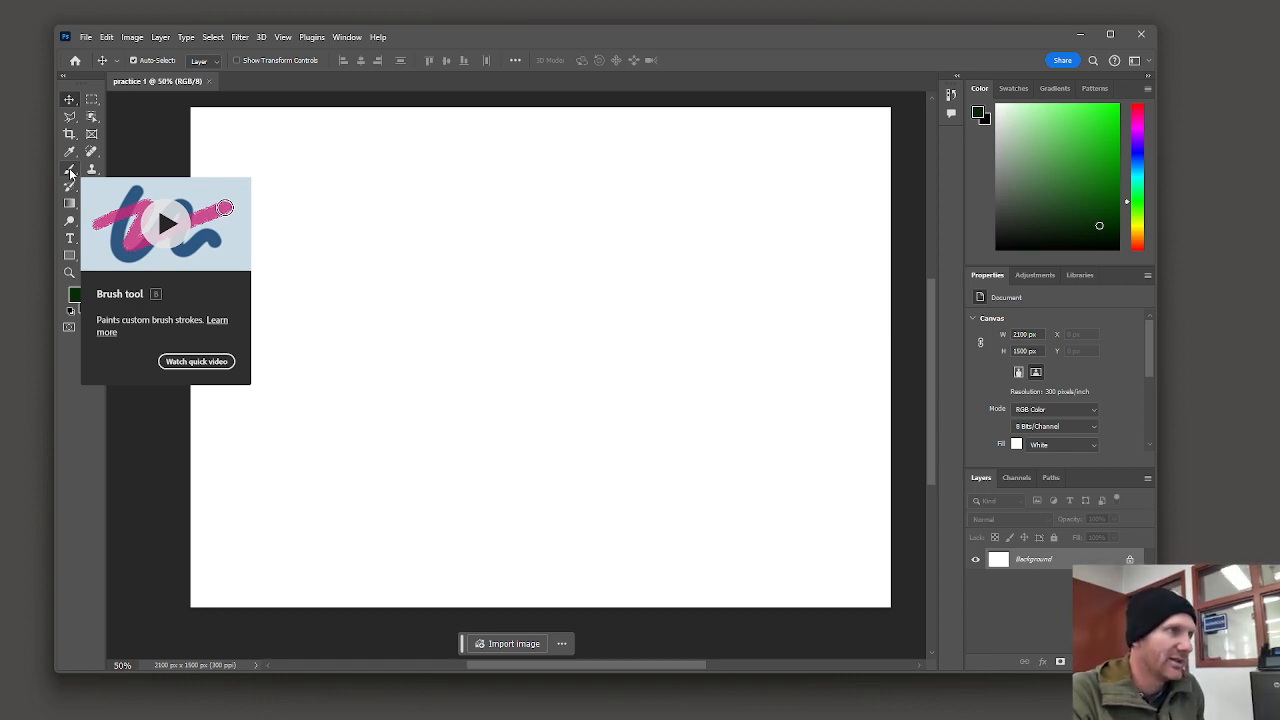
{"action": "key", "text": "b"}
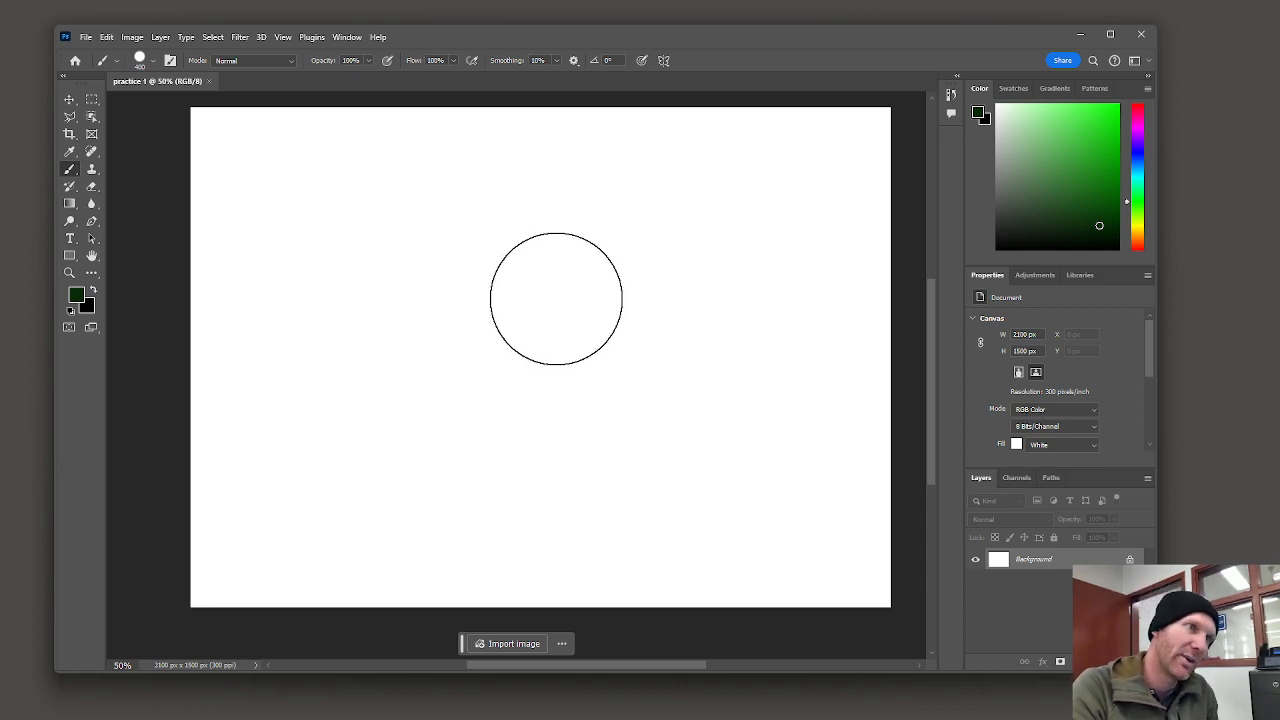
{"action": "key", "text": "bracketleft"}
{"action": "key", "text": "bracketleft"}
{"action": "key", "text": "bracketleft"}
{"action": "key", "text": "bracketleft"}
{"action": "key", "text": "bracketleft"}
{"action": "key", "text": "bracketleft"}
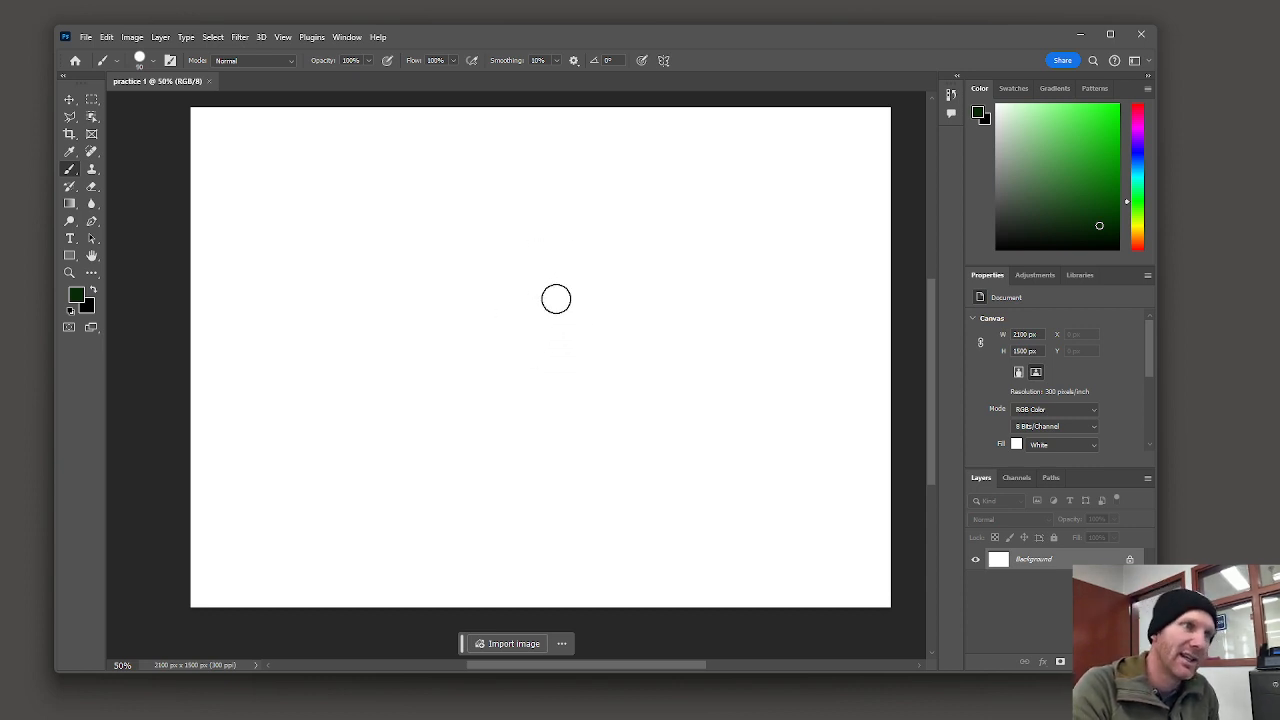
{"action": "key", "text": "bracketright"}
{"action": "key", "text": "bracketright"}
{"action": "key", "text": "bracketright"}
{"action": "key", "text": "bracketright"}
{"action": "key", "text": "bracketright"}
{"action": "key", "text": "bracketright"}
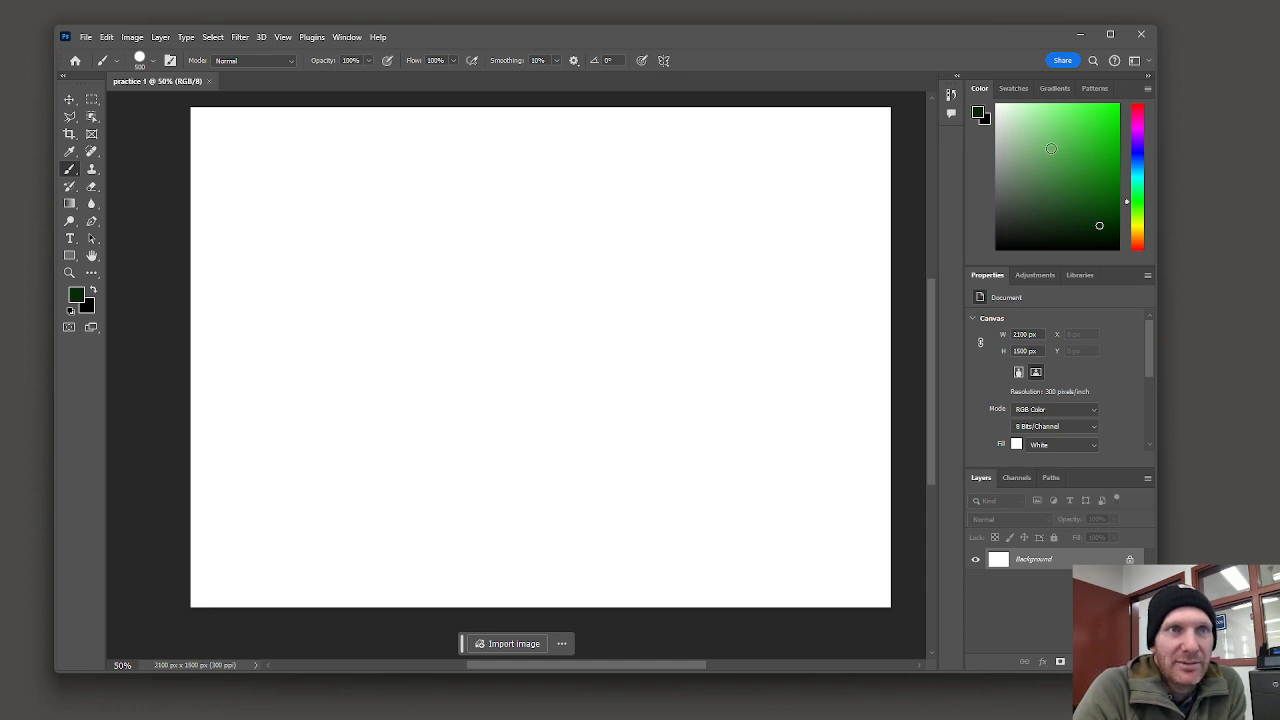
Step: Set the foreground color to bright red and reduce the brush size to 200 px
{"action": "left_click", "coordinate": [1140, 106]}
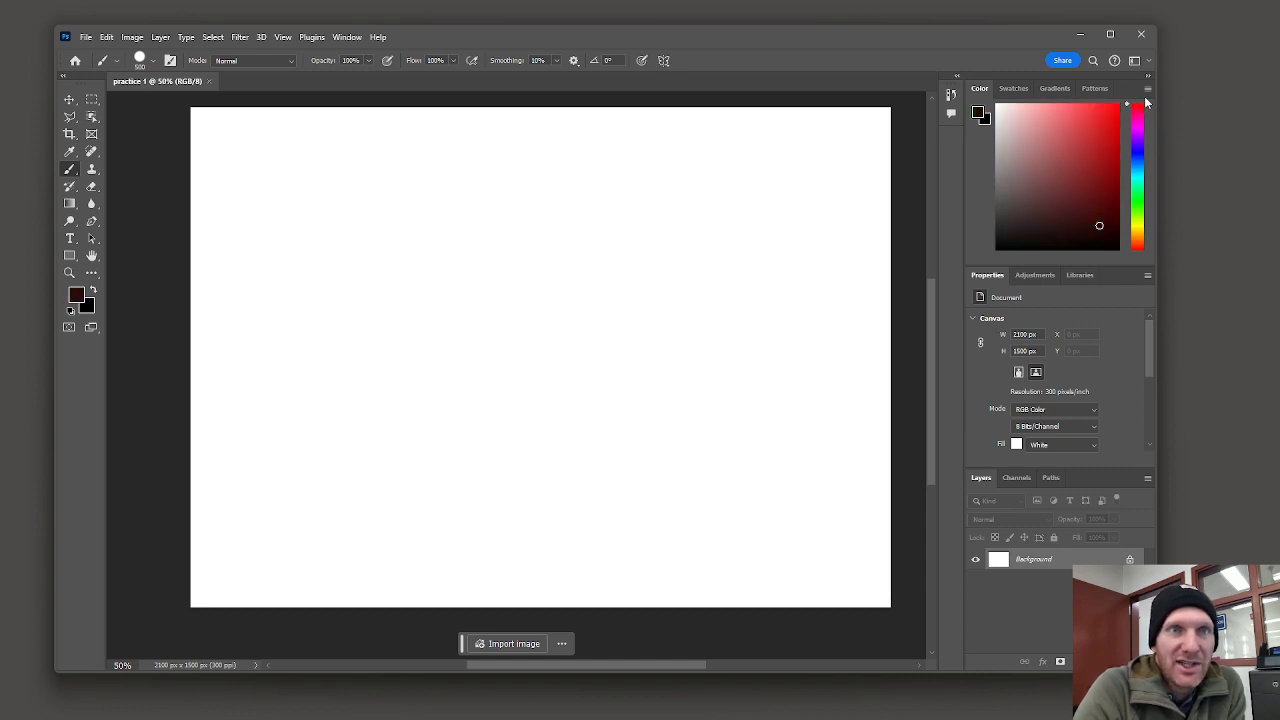
{"action": "left_click", "coordinate": [1122, 104]}
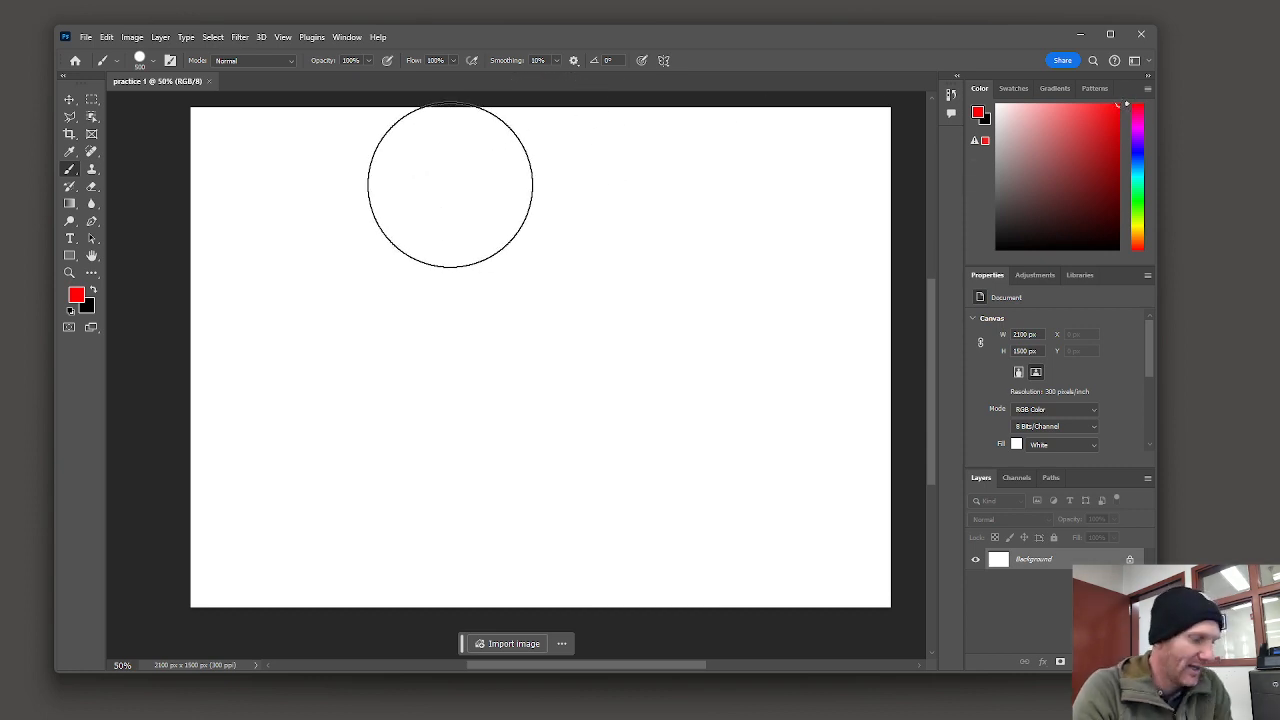
{"action": "key", "text": "bracketleft"}
{"action": "key", "text": "bracketleft"}
{"action": "key", "text": "bracketleft"}
{"action": "key", "text": "bracketleft"}
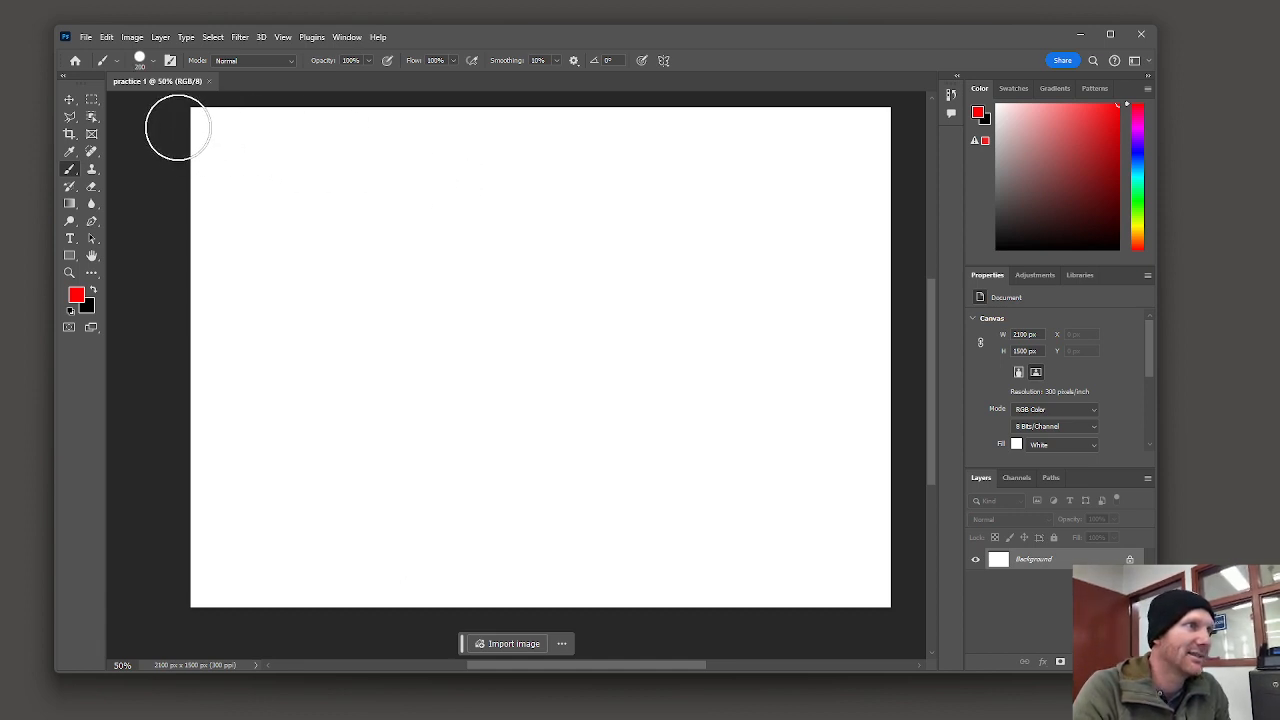
Step: Paint a red stroke across the full width of the canvas's top edge
{"action": "mouse_move", "coordinate": [177, 129]}
{"action": "left_mouse_down"}
{"action": "mouse_move", "coordinate": [863, 114]}
{"action": "mouse_move", "coordinate": [920, 128]}
{"action": "left_mouse_up"}
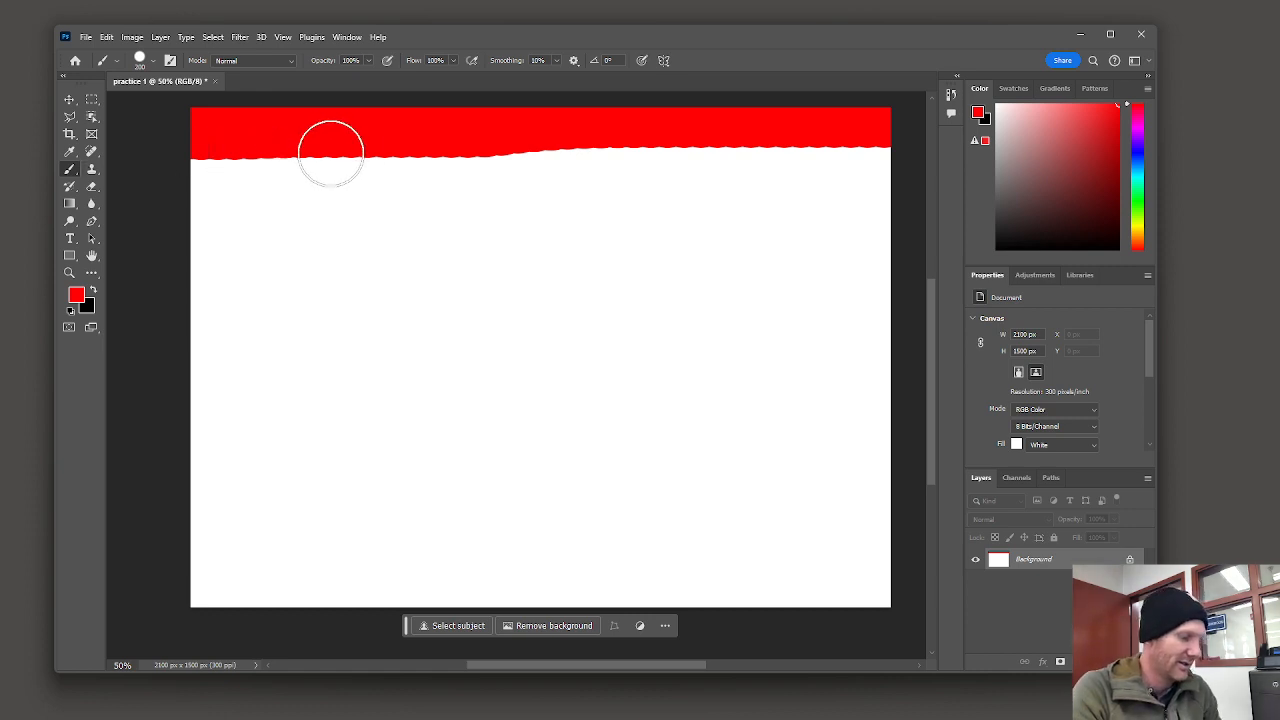
{"action": "scroll", "coordinate": [330, 150], "scroll_direction": "up", "scroll_amount": 3}
{"action": "scroll", "coordinate": [353, 154], "scroll_direction": "up", "scroll_amount": 4}
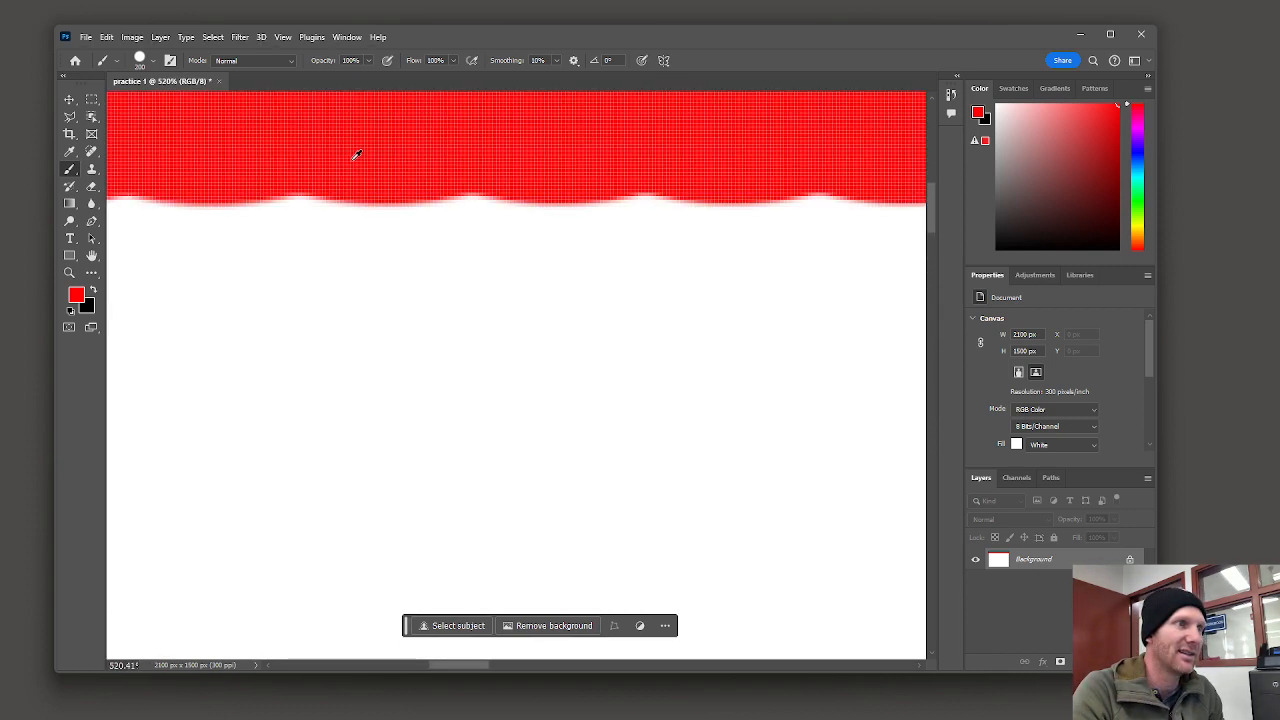
{"action": "scroll", "coordinate": [354, 156], "scroll_direction": "down", "scroll_amount": 2}
{"action": "scroll", "coordinate": [354, 156], "scroll_direction": "down", "scroll_amount": 4}
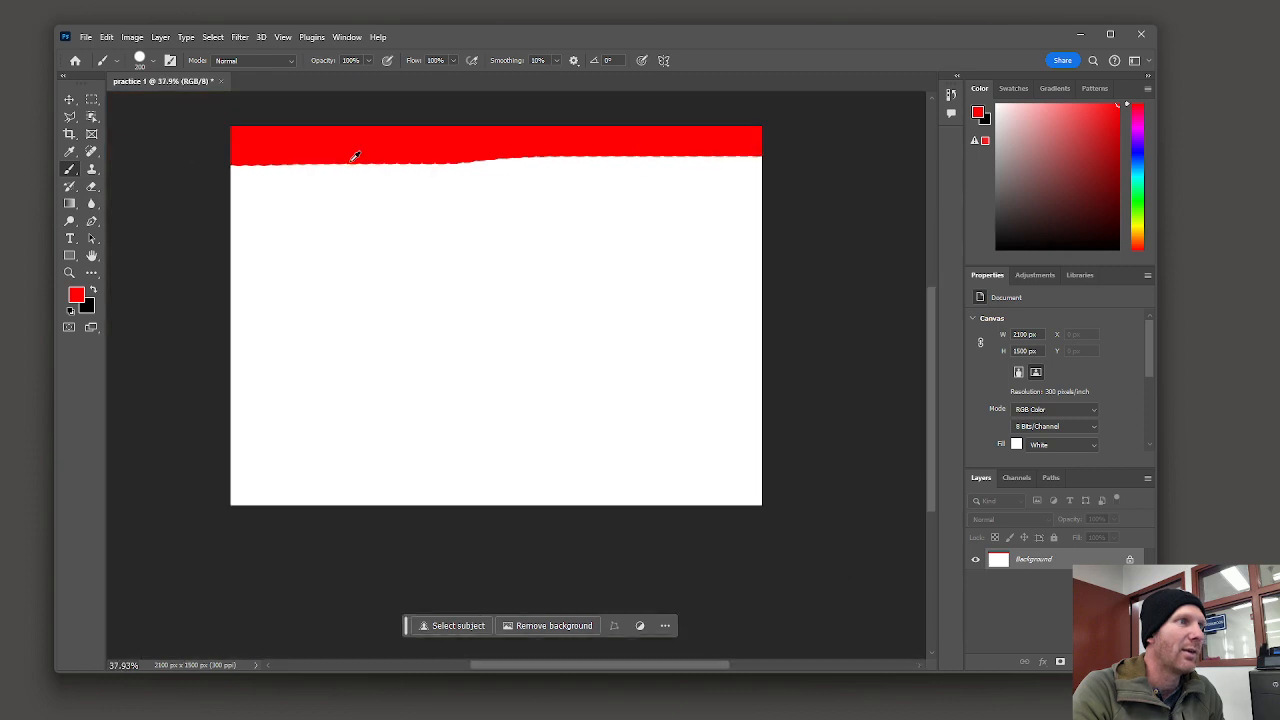
{"action": "scroll", "coordinate": [354, 156], "scroll_direction": "up", "scroll_amount": 1}
{"action": "scroll", "coordinate": [354, 157], "scroll_direction": "up", "scroll_amount": 2}
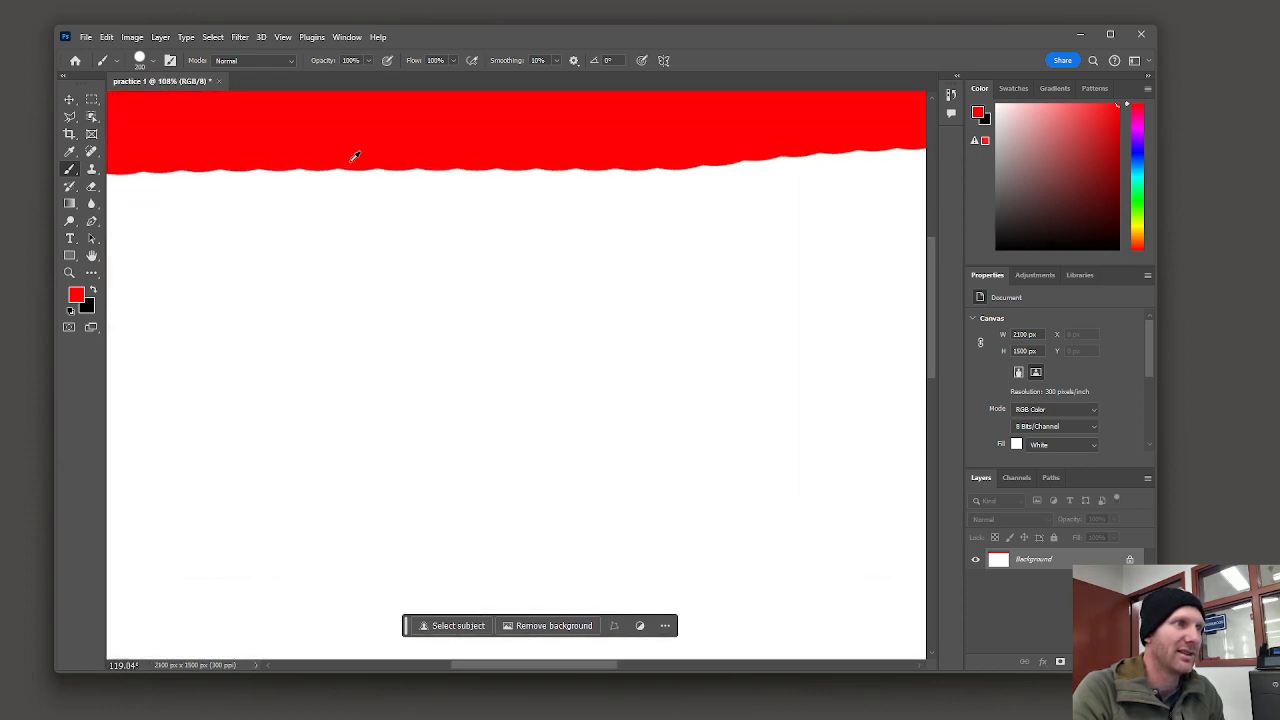
{"action": "scroll", "coordinate": [354, 158], "scroll_direction": "down", "scroll_amount": 1}
{"action": "scroll", "coordinate": [354, 157], "scroll_direction": "up", "scroll_amount": 5}
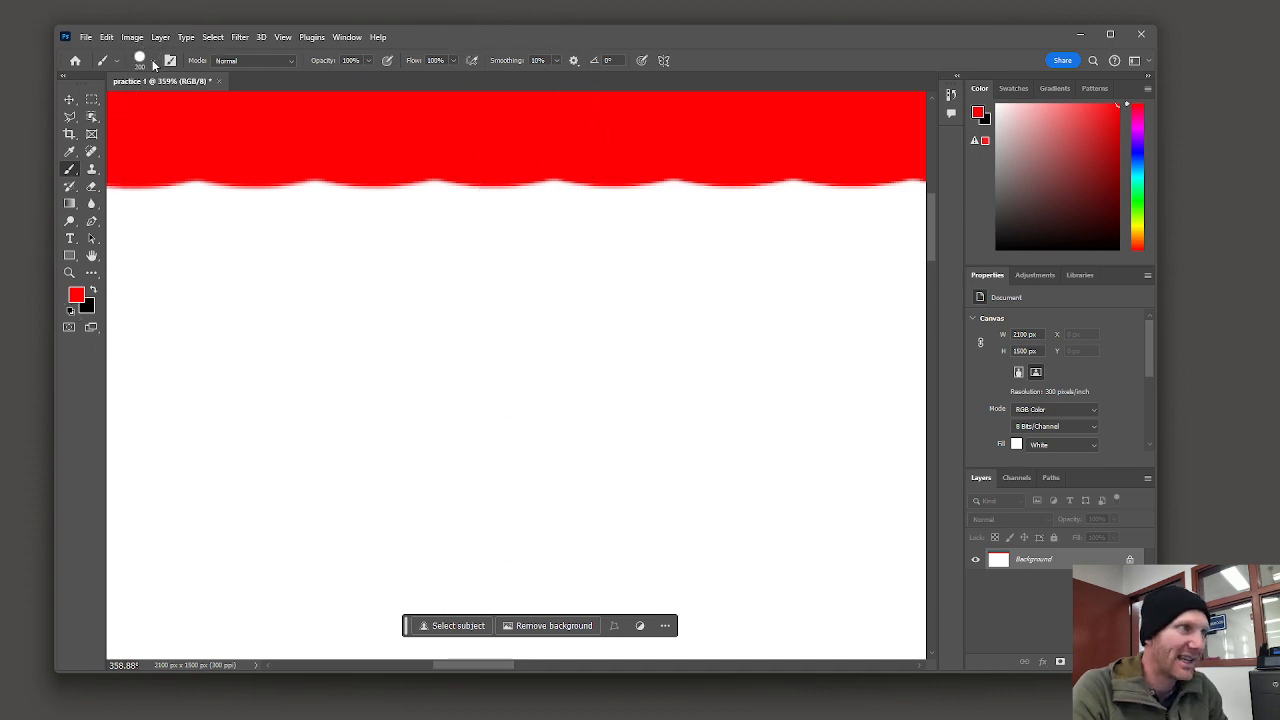
Step: Set the brush hardness to 0% and undo a test dab painted below the red band
{"action": "left_click", "coordinate": [153, 64]}
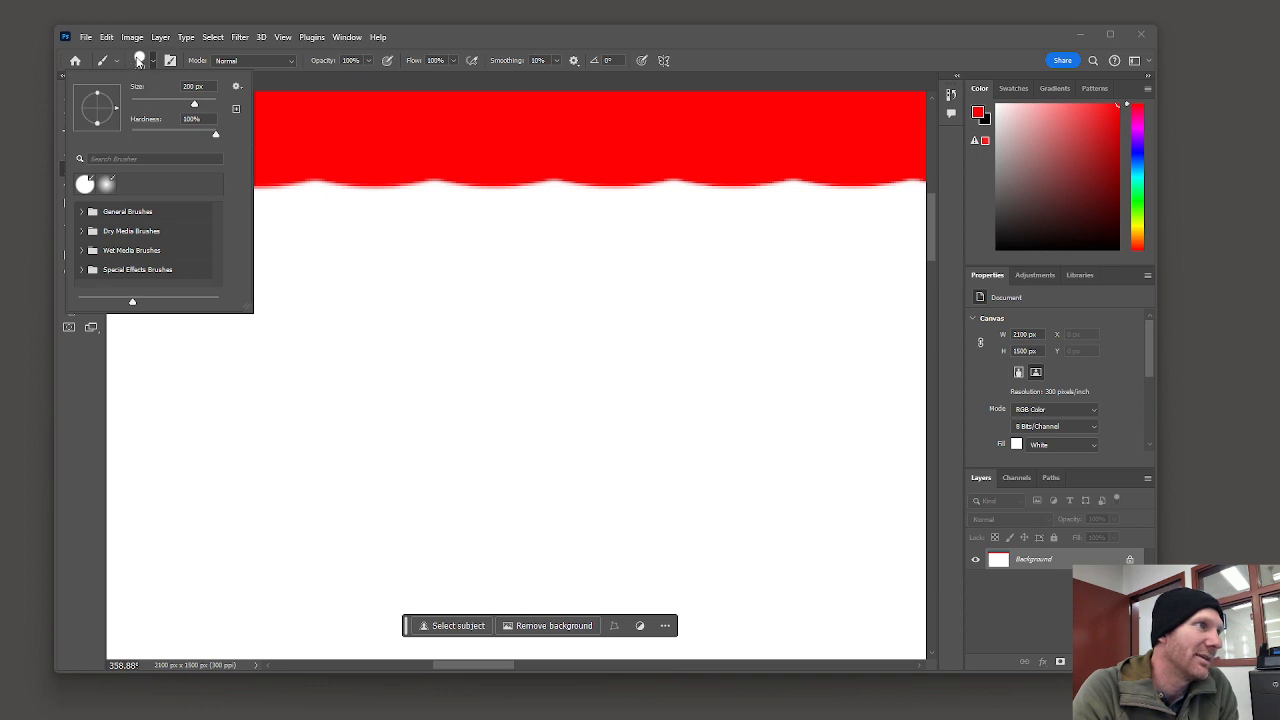
{"action": "left_click", "coordinate": [131, 131]}
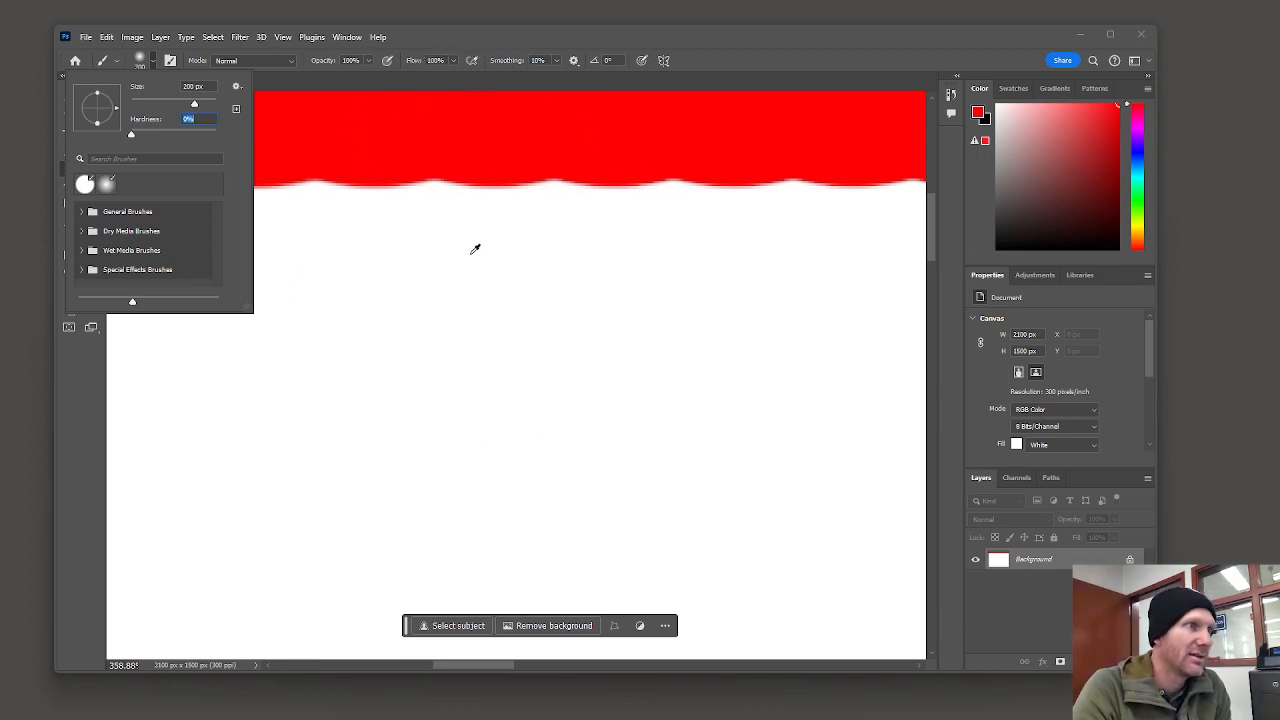
{"action": "left_click", "coordinate": [450, 225]}
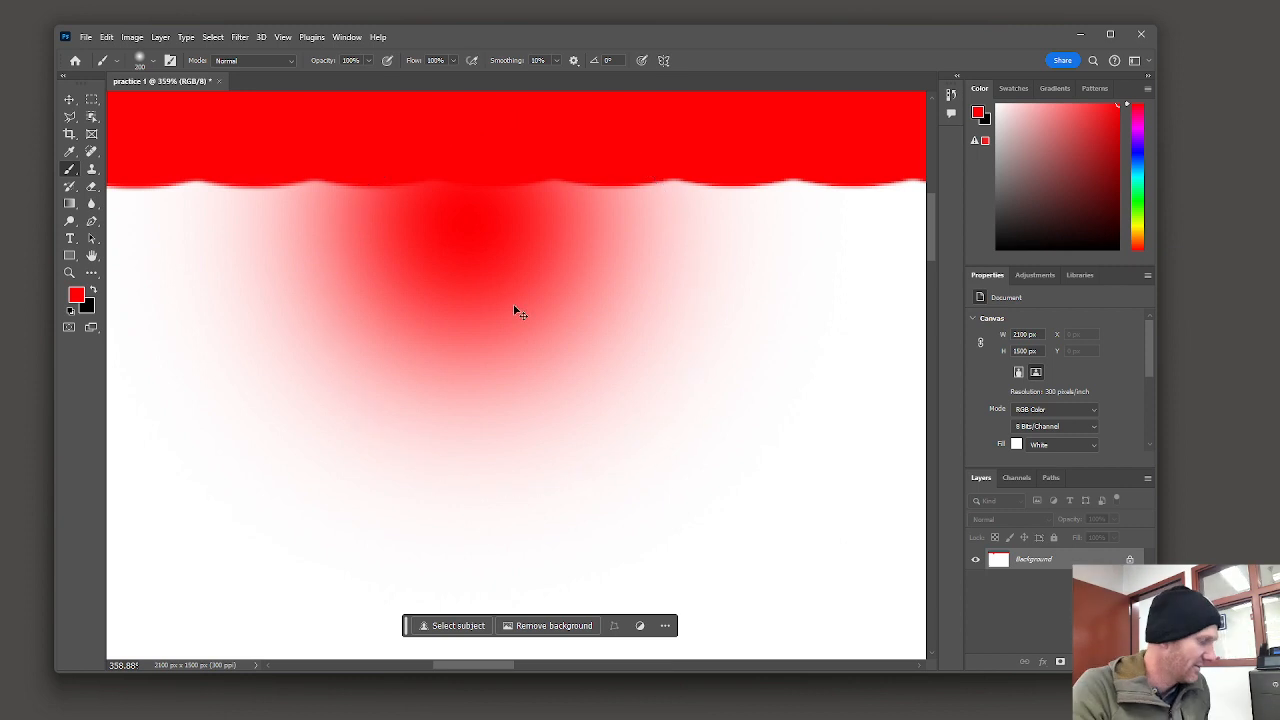
{"action": "key", "text": "ctrl+z"}
Step: Paint soft red strokes across the canvas beneath the top band to extend it downward with a feathered edge
{"action": "scroll", "coordinate": [494, 287], "scroll_direction": "down", "scroll_amount": 8}
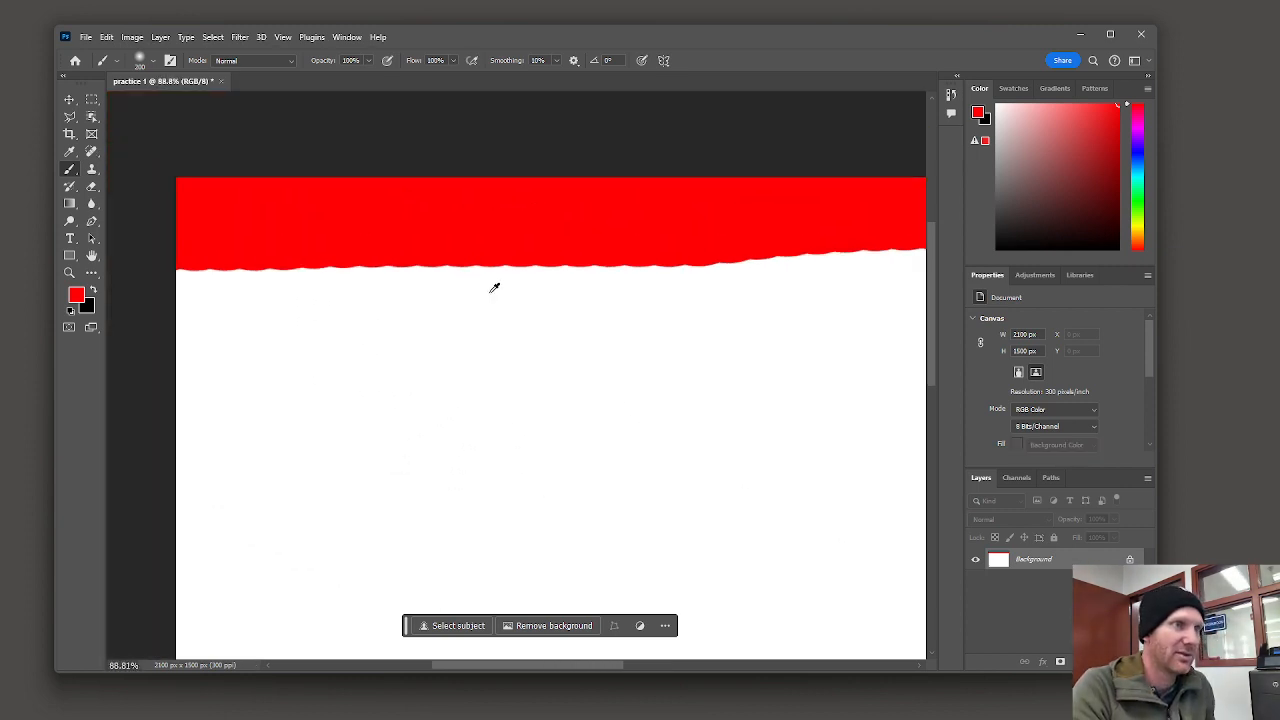
{"action": "scroll", "coordinate": [494, 287], "scroll_direction": "down", "scroll_amount": 3}
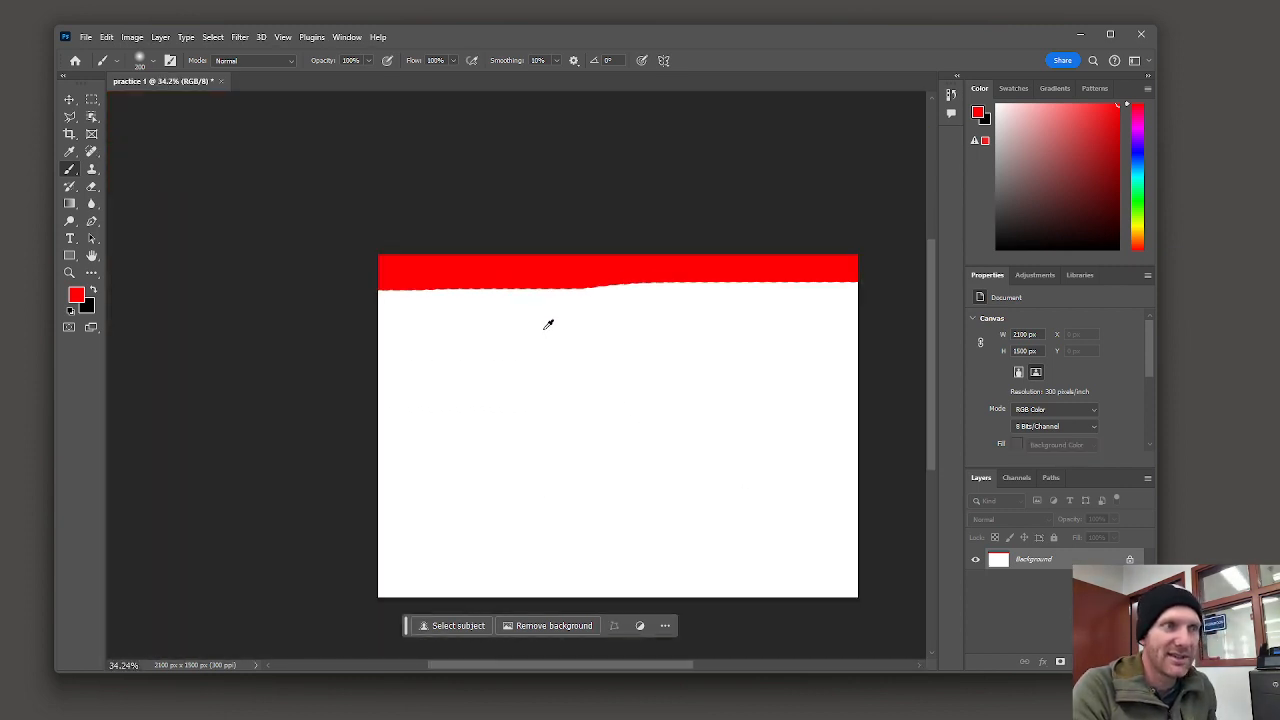
{"action": "mouse_move", "coordinate": [665, 371]}
{"action": "left_mouse_down"}
{"action": "mouse_move", "coordinate": [383, 229]}
{"action": "mouse_move", "coordinate": [299, 207]}
{"action": "left_mouse_up"}
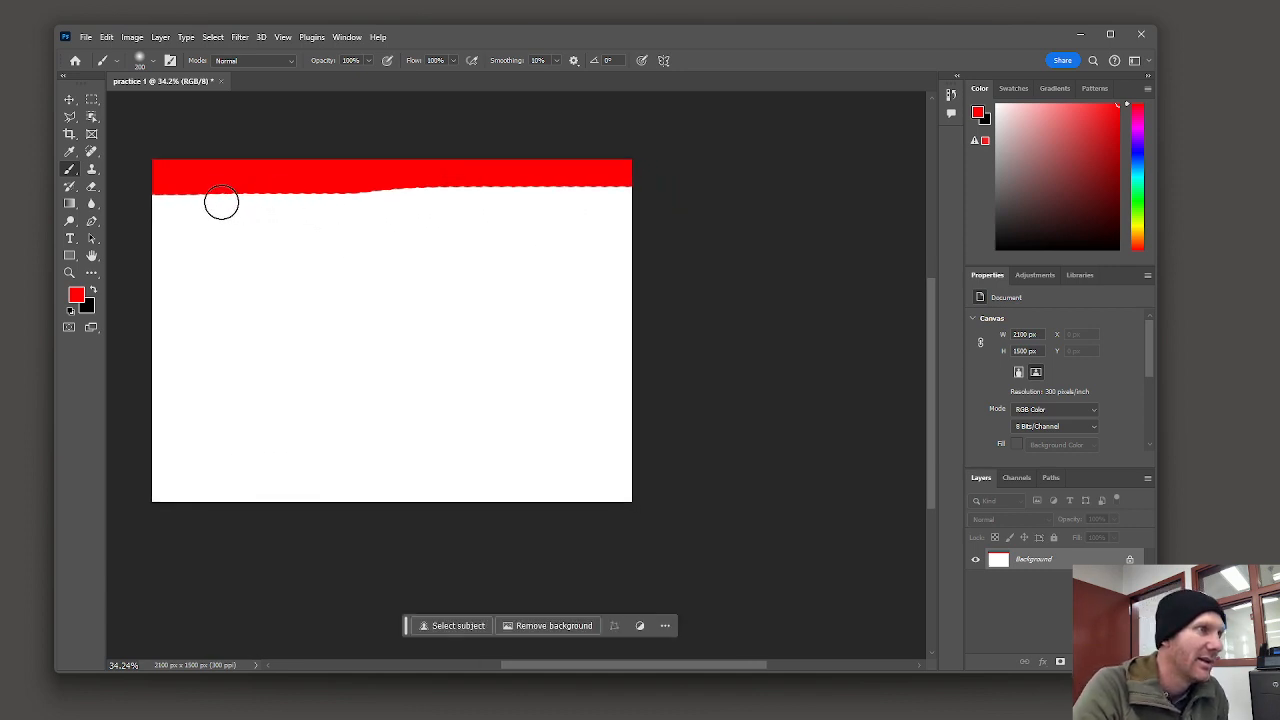
{"action": "scroll", "coordinate": [215, 192], "scroll_direction": "up", "scroll_amount": 1}
{"action": "left_click_drag", "start_coordinate": [431, 260], "coordinate": [549, 323]}
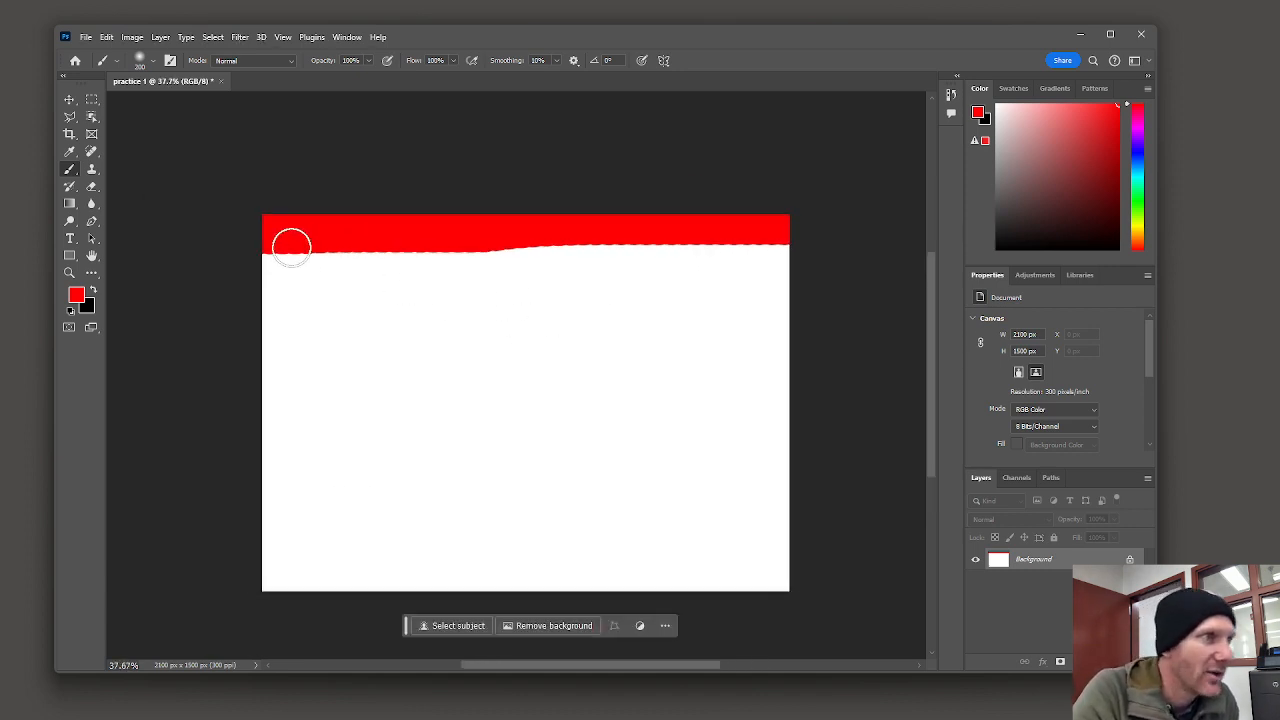
{"action": "mouse_move", "coordinate": [259, 250]}
{"action": "left_mouse_down"}
{"action": "mouse_move", "coordinate": [580, 261]}
{"action": "mouse_move", "coordinate": [806, 243]}
{"action": "mouse_move", "coordinate": [229, 249]}
{"action": "left_mouse_up"}
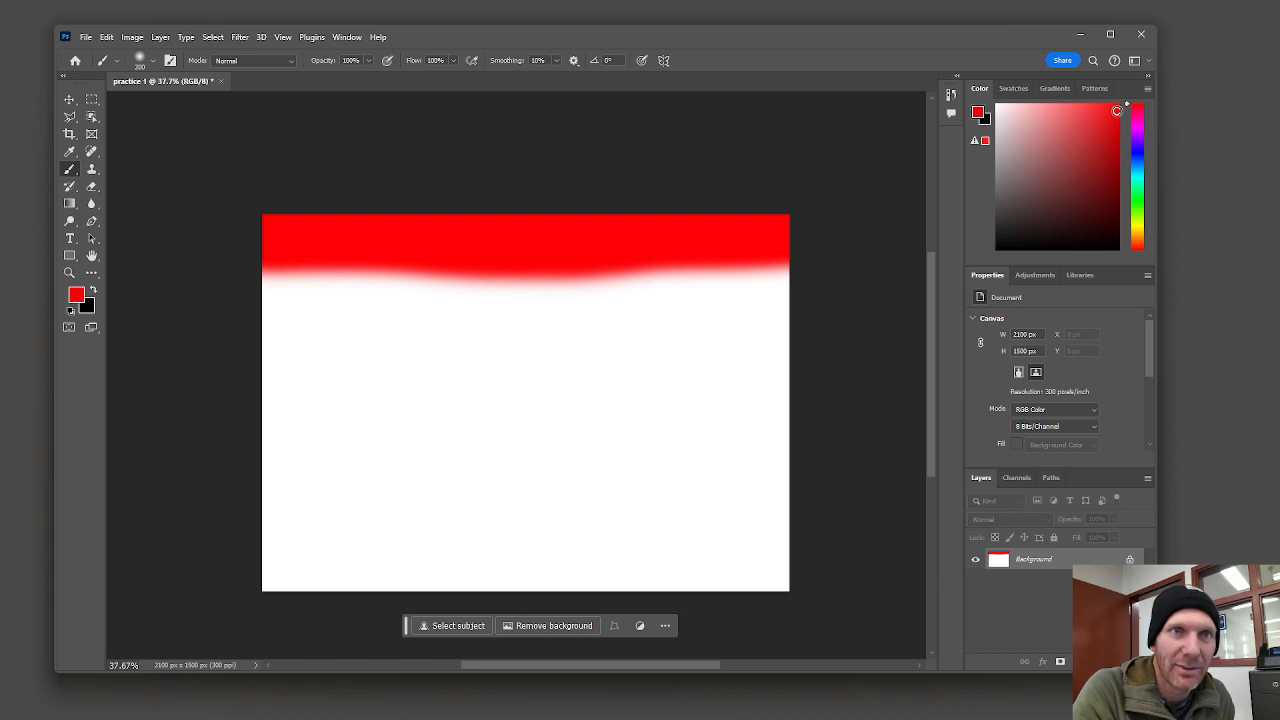
{"action": "mouse_move", "coordinate": [237, 271]}
{"action": "left_mouse_down"}
{"action": "mouse_move", "coordinate": [836, 261]}
{"action": "mouse_move", "coordinate": [845, 272]}
{"action": "mouse_move", "coordinate": [504, 285]}
{"action": "mouse_move", "coordinate": [185, 270]}
{"action": "left_mouse_up"}
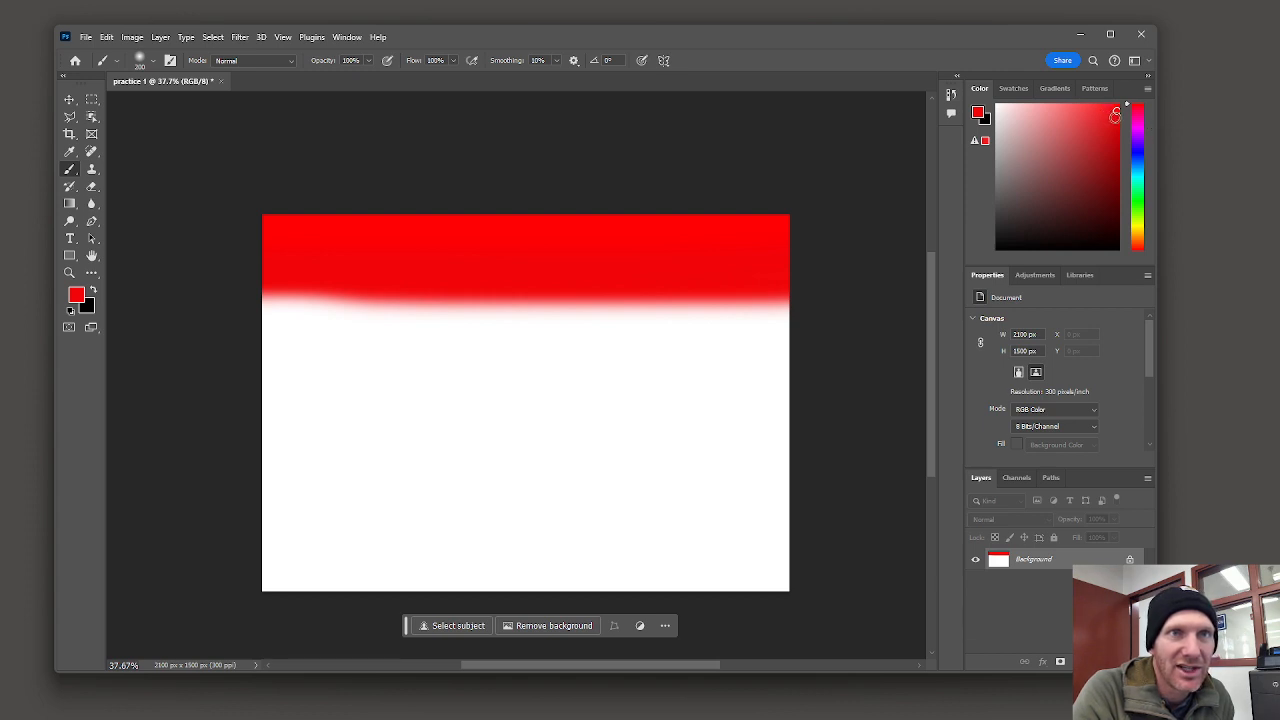
{"action": "mouse_move", "coordinate": [240, 297]}
{"action": "left_mouse_down"}
{"action": "mouse_move", "coordinate": [435, 313]}
{"action": "mouse_move", "coordinate": [844, 297]}
{"action": "mouse_move", "coordinate": [429, 313]}
{"action": "mouse_move", "coordinate": [181, 290]}
{"action": "left_mouse_up"}
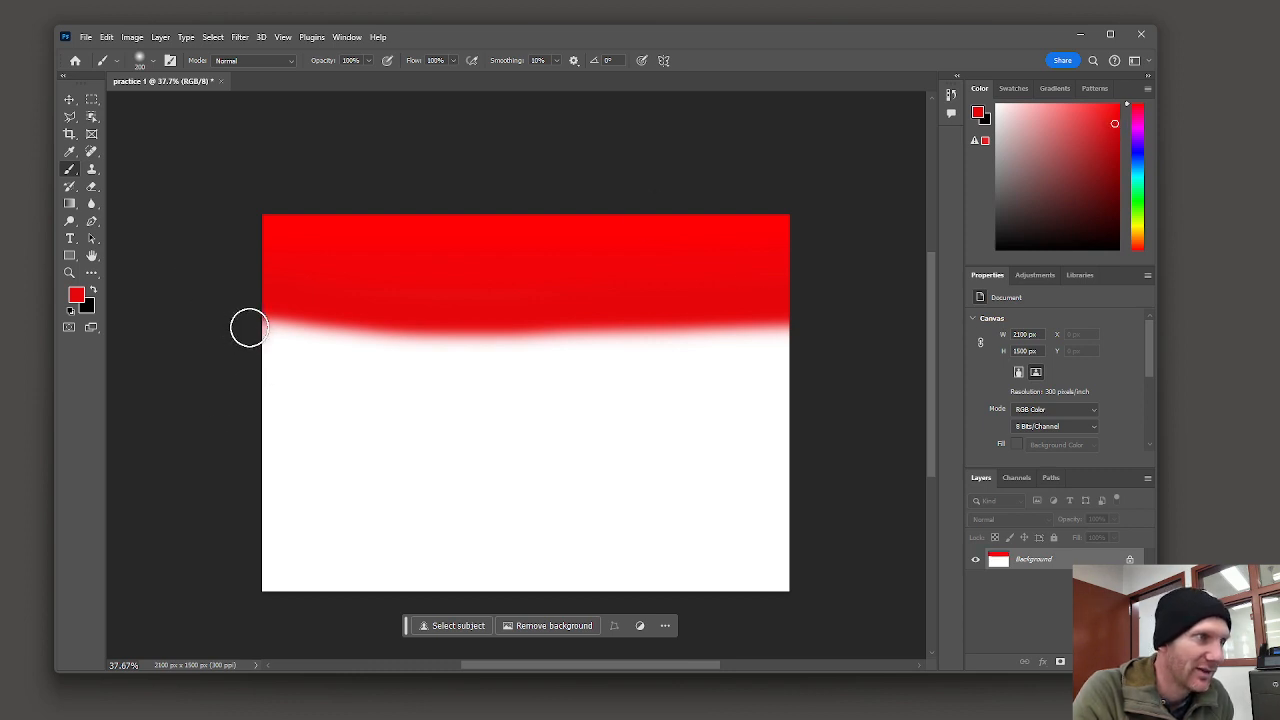
{"action": "mouse_move", "coordinate": [249, 326]}
{"action": "left_mouse_down"}
{"action": "mouse_move", "coordinate": [503, 334]}
{"action": "mouse_move", "coordinate": [901, 318]}
{"action": "mouse_move", "coordinate": [809, 338]}
{"action": "mouse_move", "coordinate": [190, 345]}
{"action": "left_mouse_up"}
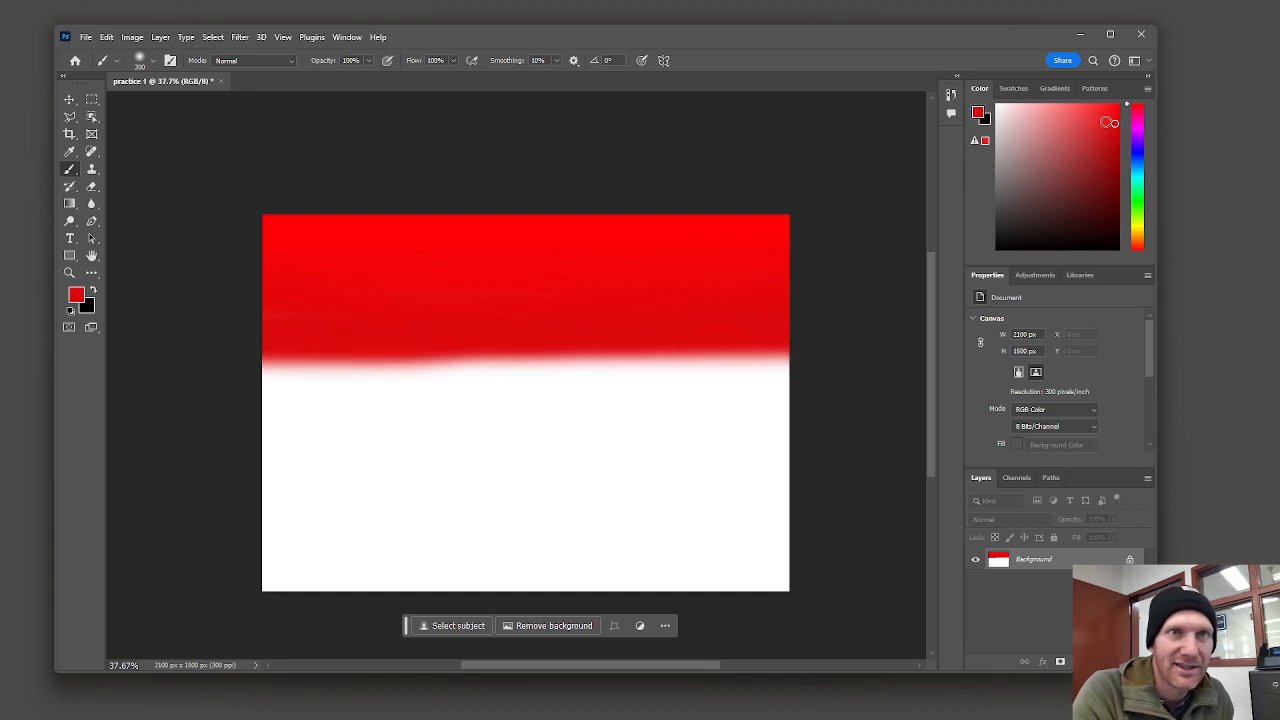
Step: Pick a near-black color, paint a test stroke along the band's lower edge, and undo it
{"action": "left_click_drag", "start_coordinate": [1114, 136], "coordinate": [997, 219]}
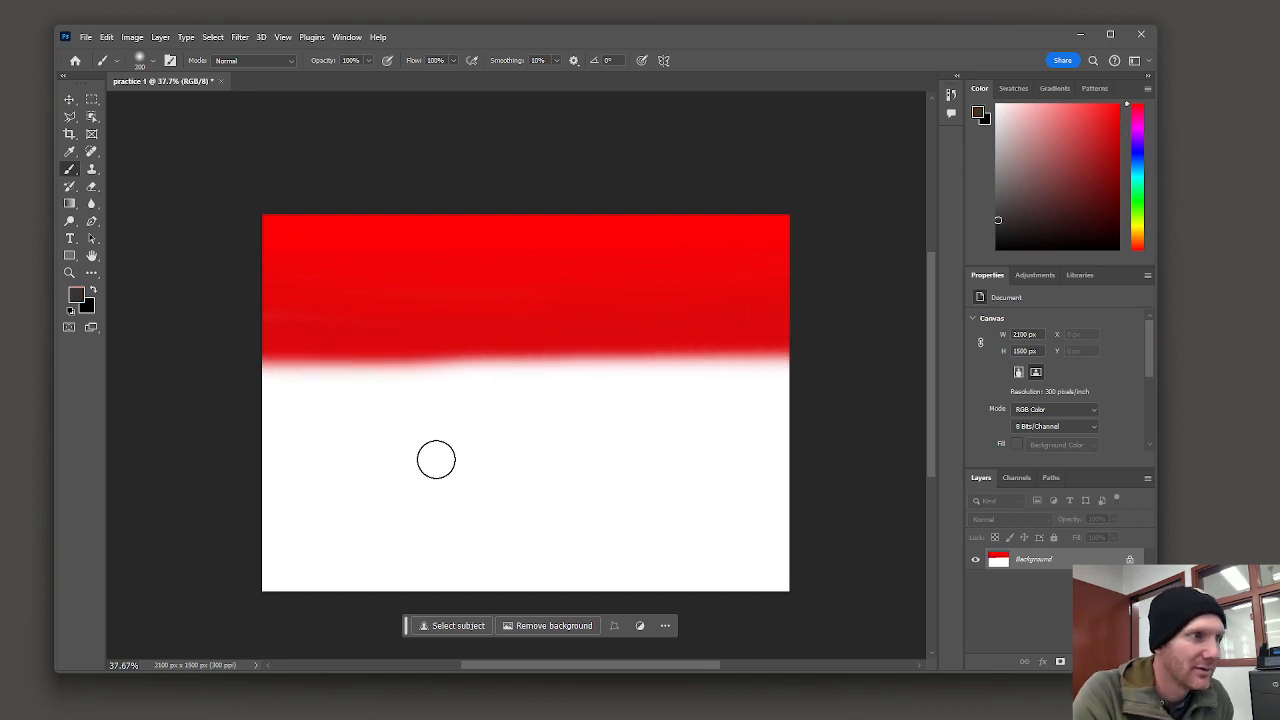
{"action": "left_click_drag", "start_coordinate": [251, 371], "coordinate": [642, 360]}
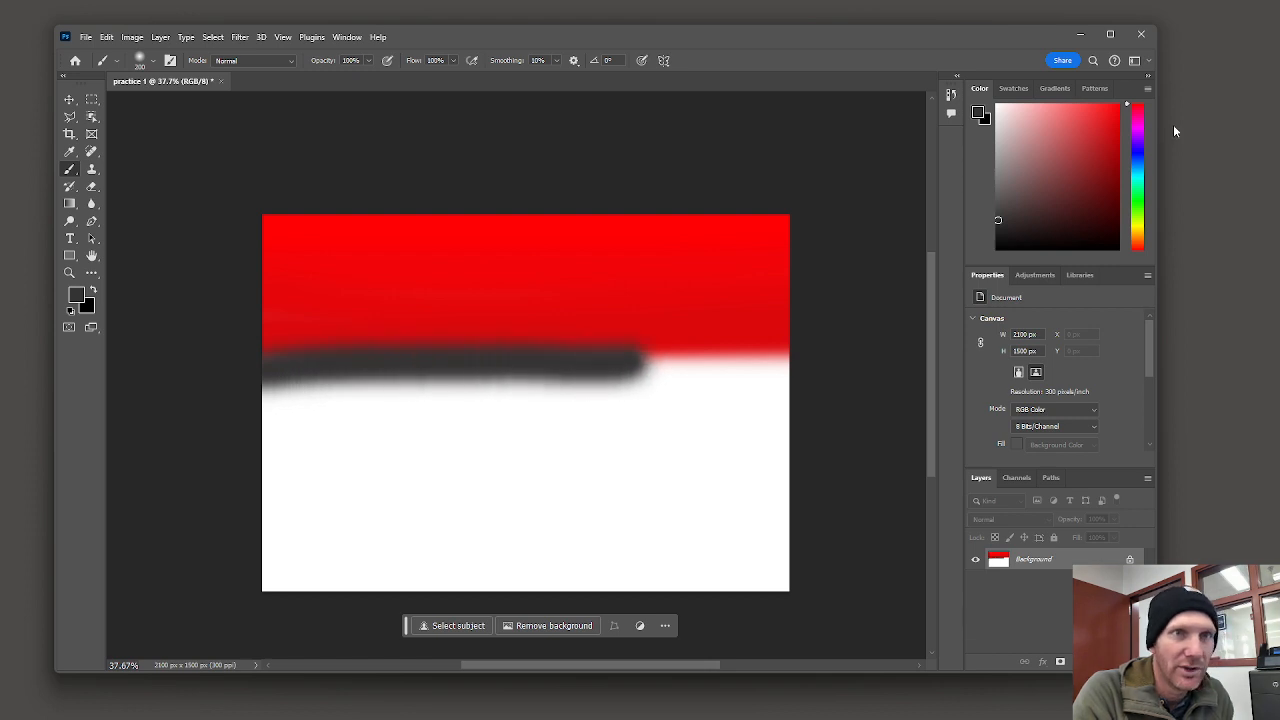
{"action": "key", "text": "ctrl+z"}
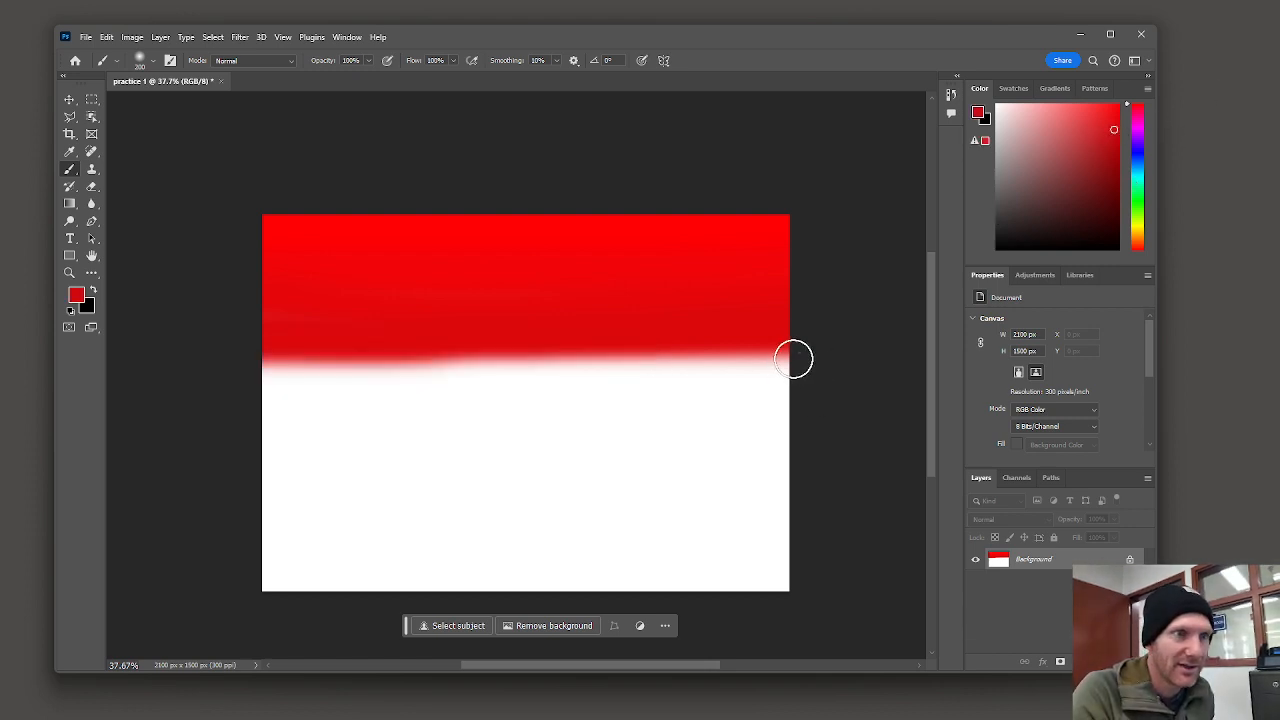
Step: Paint progressively darker red soft strokes downward until the whole canvas is covered in a red gradient
{"action": "mouse_move", "coordinate": [794, 357]}
{"action": "left_mouse_down"}
{"action": "mouse_move", "coordinate": [261, 365]}
{"action": "mouse_move", "coordinate": [509, 381]}
{"action": "mouse_move", "coordinate": [856, 363]}
{"action": "left_mouse_up"}
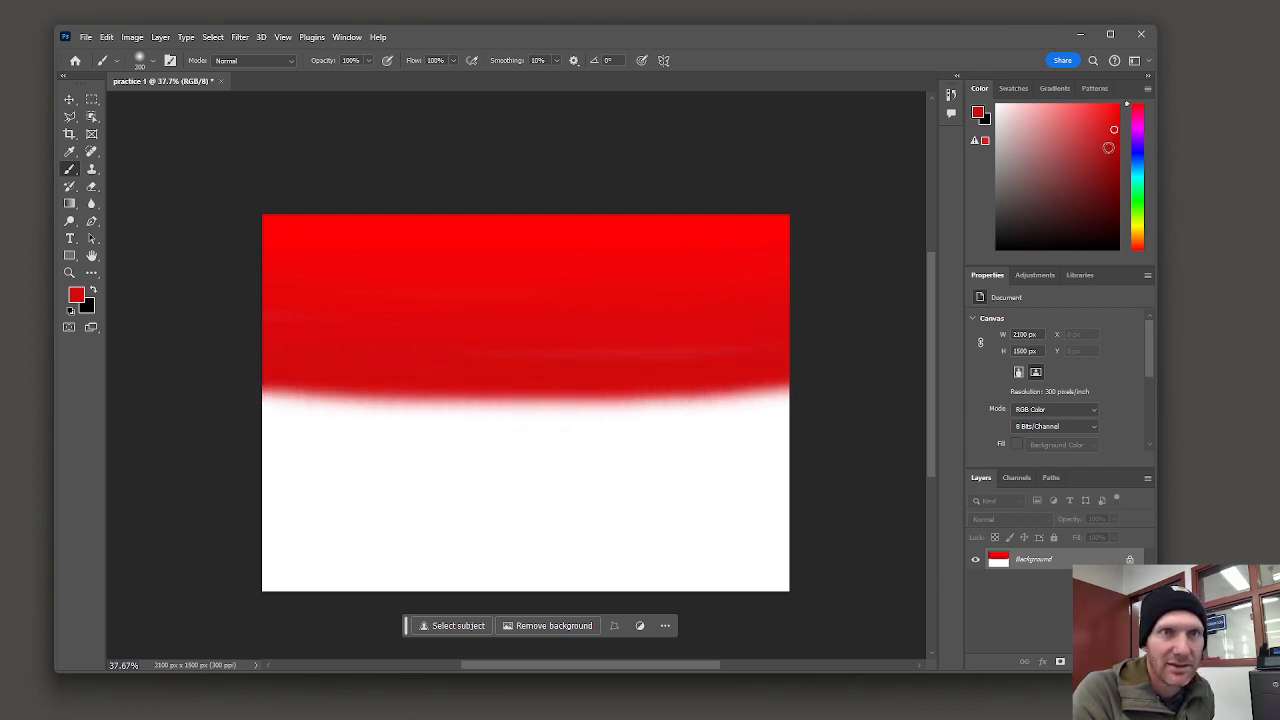
{"action": "mouse_move", "coordinate": [824, 407]}
{"action": "left_mouse_down"}
{"action": "mouse_move", "coordinate": [288, 402]}
{"action": "mouse_move", "coordinate": [375, 420]}
{"action": "mouse_move", "coordinate": [637, 432]}
{"action": "mouse_move", "coordinate": [732, 430]}
{"action": "mouse_move", "coordinate": [840, 403]}
{"action": "left_mouse_up"}
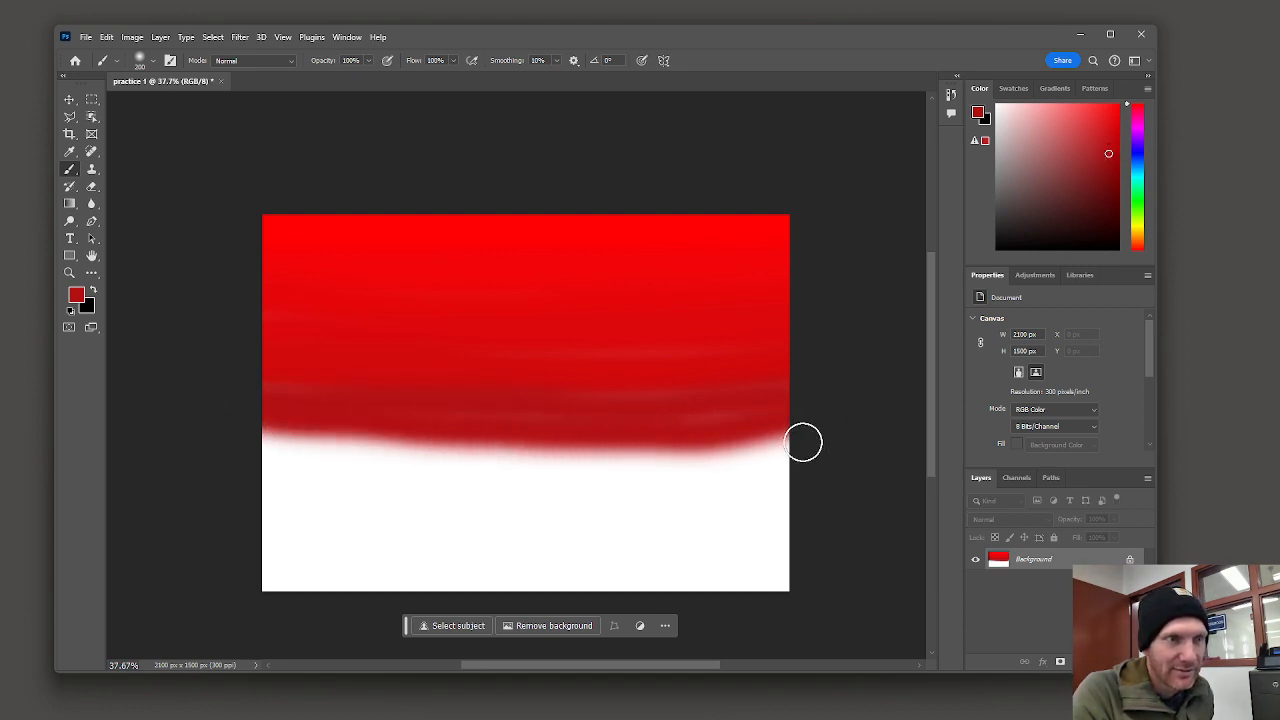
{"action": "mouse_move", "coordinate": [803, 443]}
{"action": "left_mouse_down"}
{"action": "mouse_move", "coordinate": [554, 450]}
{"action": "mouse_move", "coordinate": [251, 430]}
{"action": "mouse_move", "coordinate": [311, 454]}
{"action": "mouse_move", "coordinate": [561, 472]}
{"action": "mouse_move", "coordinate": [831, 421]}
{"action": "left_mouse_up"}
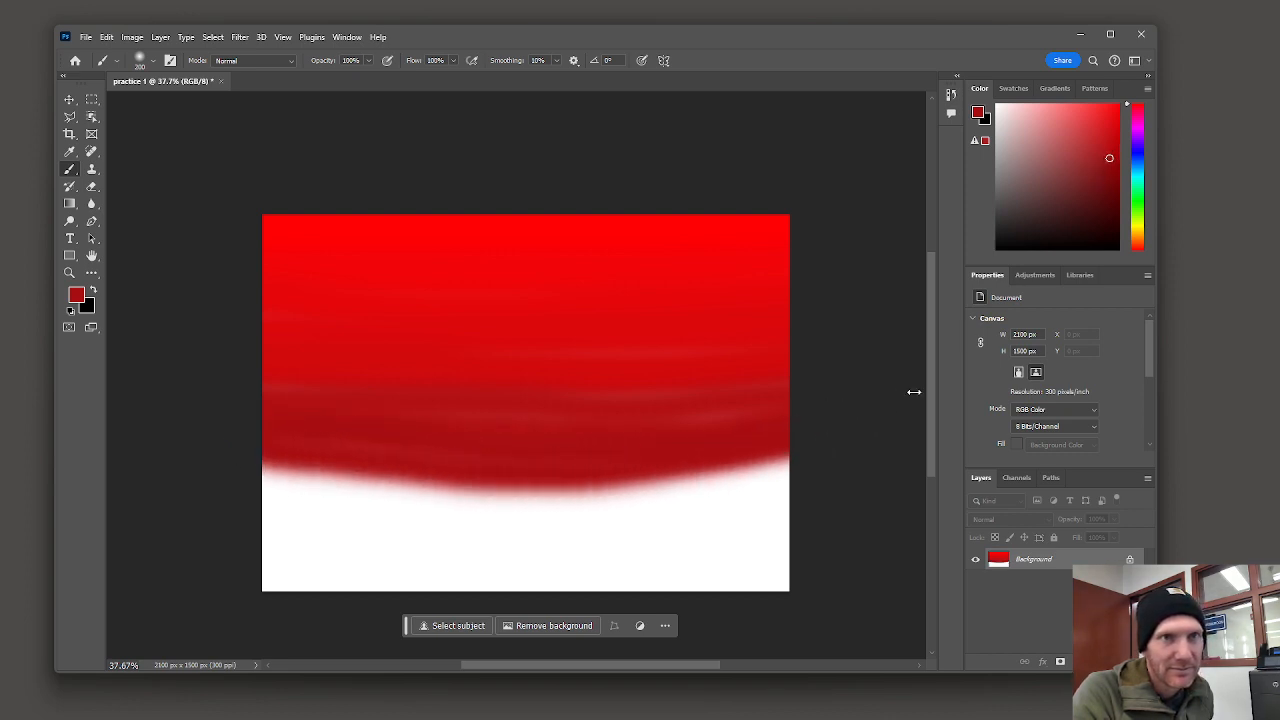
{"action": "mouse_move", "coordinate": [806, 466]}
{"action": "left_mouse_down"}
{"action": "mouse_move", "coordinate": [369, 484]}
{"action": "mouse_move", "coordinate": [213, 458]}
{"action": "mouse_move", "coordinate": [269, 497]}
{"action": "mouse_move", "coordinate": [332, 511]}
{"action": "mouse_move", "coordinate": [480, 516]}
{"action": "mouse_move", "coordinate": [802, 470]}
{"action": "mouse_move", "coordinate": [856, 450]}
{"action": "left_mouse_up"}
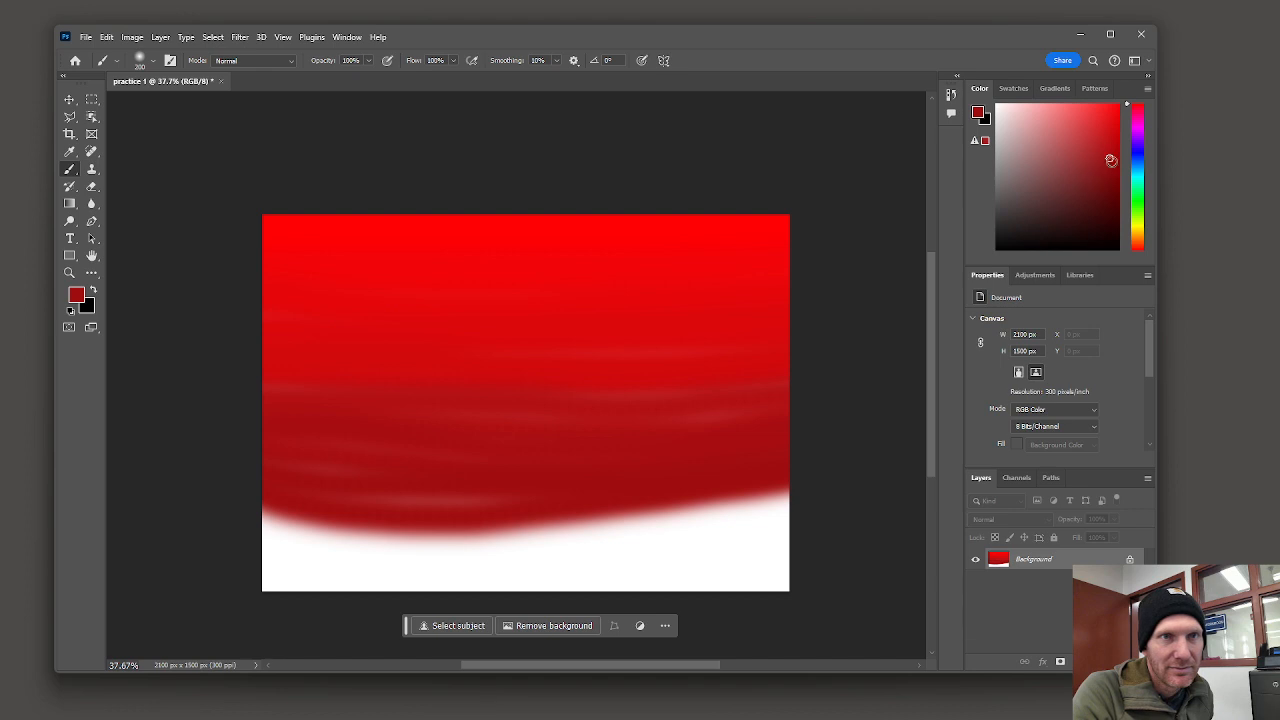
{"action": "mouse_move", "coordinate": [766, 531]}
{"action": "left_mouse_down"}
{"action": "mouse_move", "coordinate": [805, 492]}
{"action": "mouse_move", "coordinate": [230, 530]}
{"action": "mouse_move", "coordinate": [409, 548]}
{"action": "mouse_move", "coordinate": [829, 500]}
{"action": "left_mouse_up"}
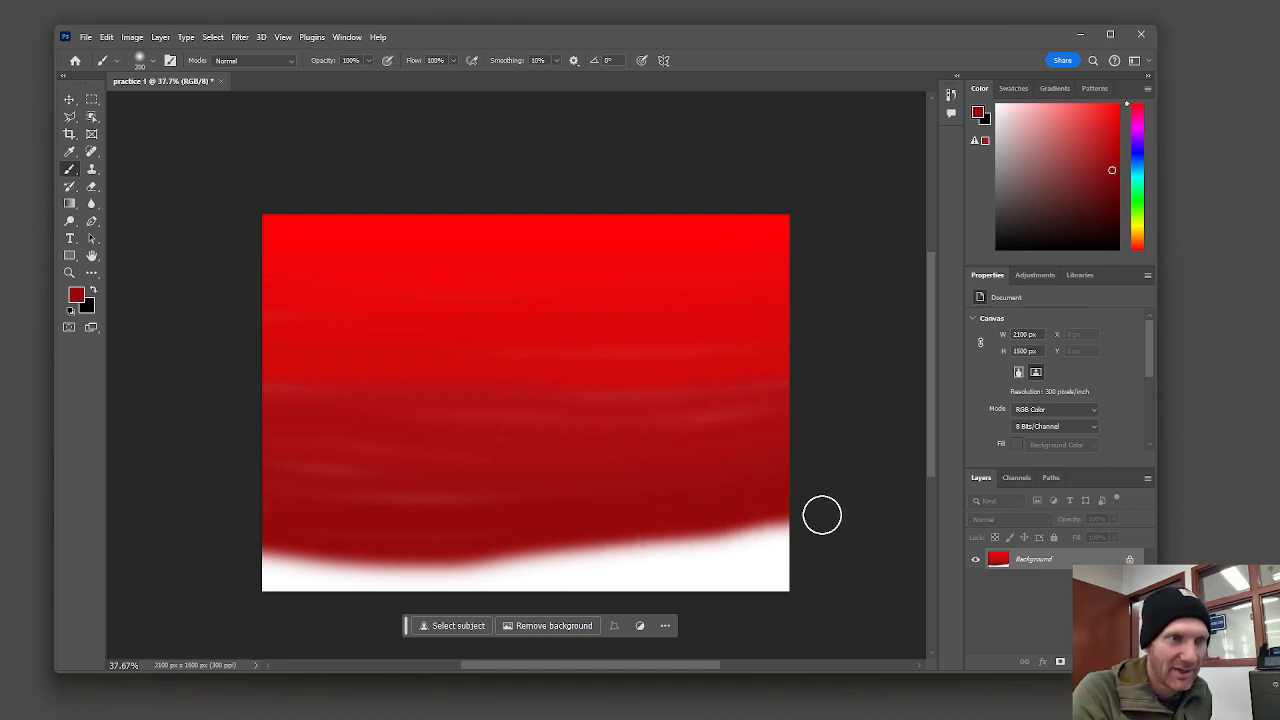
{"action": "mouse_move", "coordinate": [822, 515]}
{"action": "left_mouse_down"}
{"action": "mouse_move", "coordinate": [409, 567]}
{"action": "mouse_move", "coordinate": [184, 542]}
{"action": "mouse_move", "coordinate": [237, 567]}
{"action": "mouse_move", "coordinate": [461, 583]}
{"action": "mouse_move", "coordinate": [882, 531]}
{"action": "left_mouse_up"}
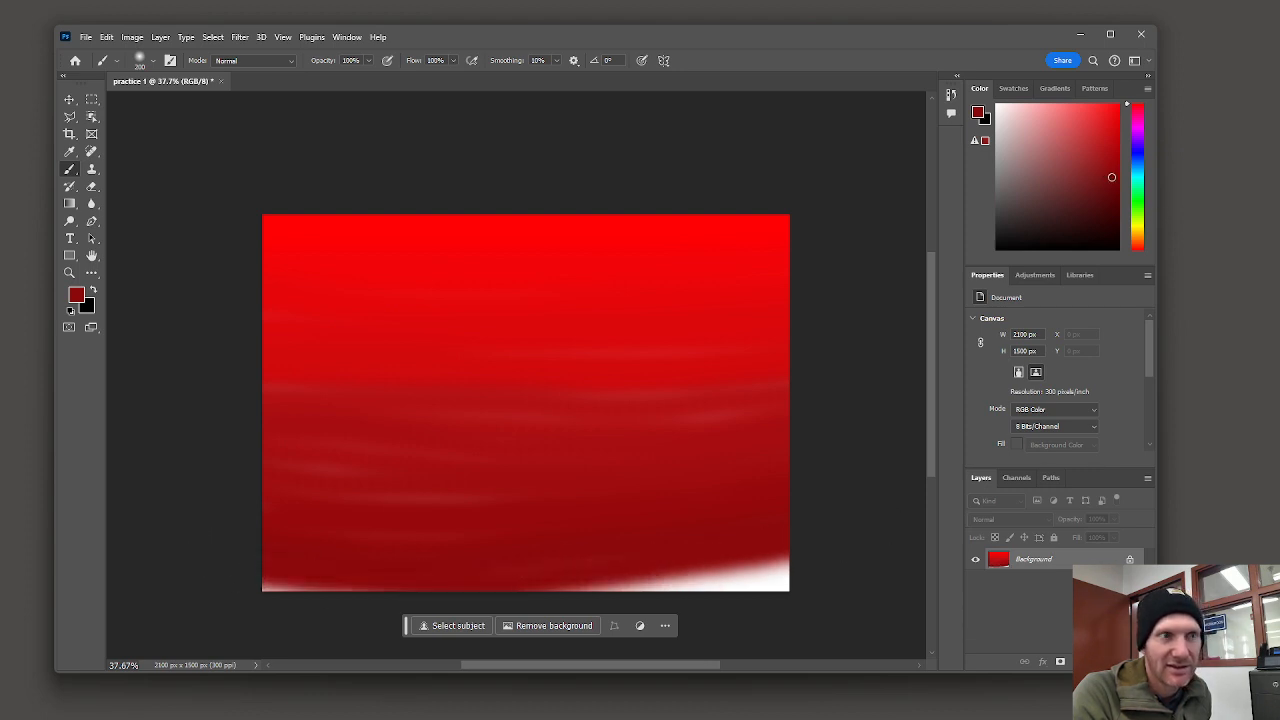
{"action": "mouse_move", "coordinate": [809, 569]}
{"action": "left_mouse_down"}
{"action": "mouse_move", "coordinate": [569, 591]}
{"action": "mouse_move", "coordinate": [224, 583]}
{"action": "mouse_move", "coordinate": [641, 600]}
{"action": "mouse_move", "coordinate": [837, 580]}
{"action": "left_mouse_up"}
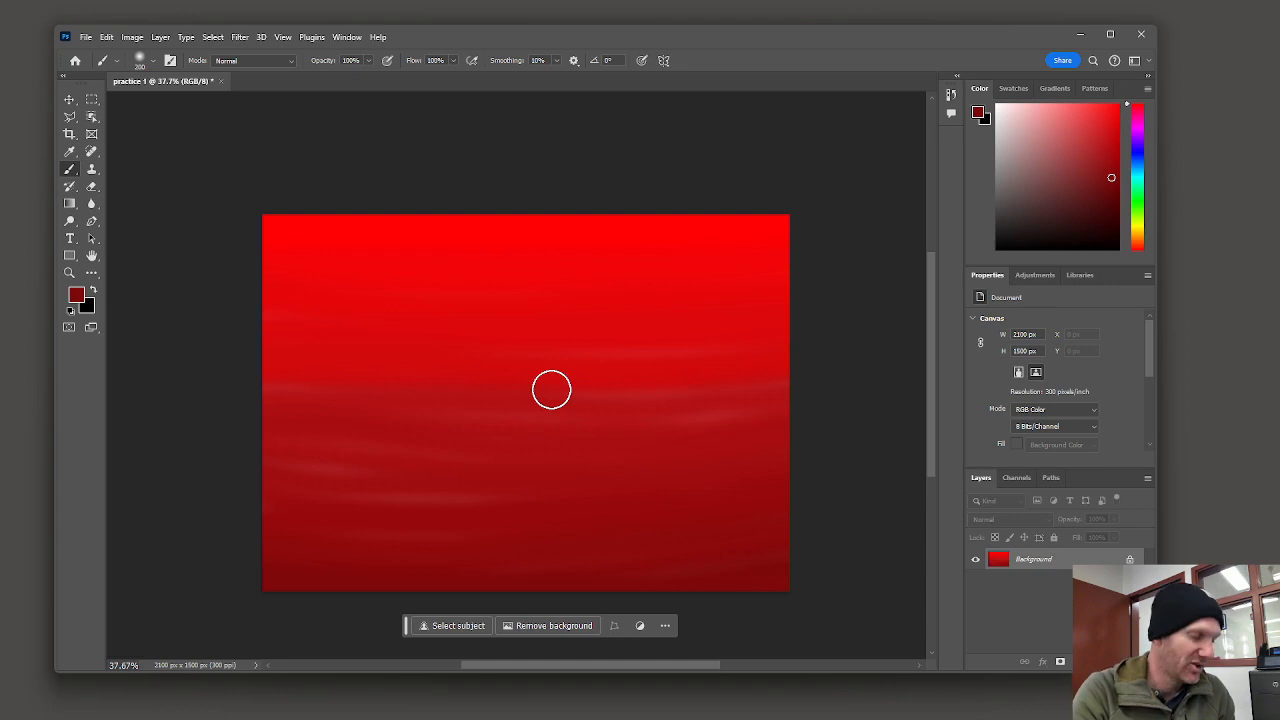
Step: Enlarge the brush to 1600 px, switch the foreground color to bright blue, and dab a soft blue spot at the canvas center
{"action": "key", "text": "bracketright"}
{"action": "key", "text": "bracketright"}
{"action": "key", "text": "bracketright"}
{"action": "key", "text": "bracketright"}
{"action": "key", "text": "bracketright"}
{"action": "key", "text": "bracketright"}
{"action": "key", "text": "bracketright"}
{"action": "key", "text": "bracketright"}
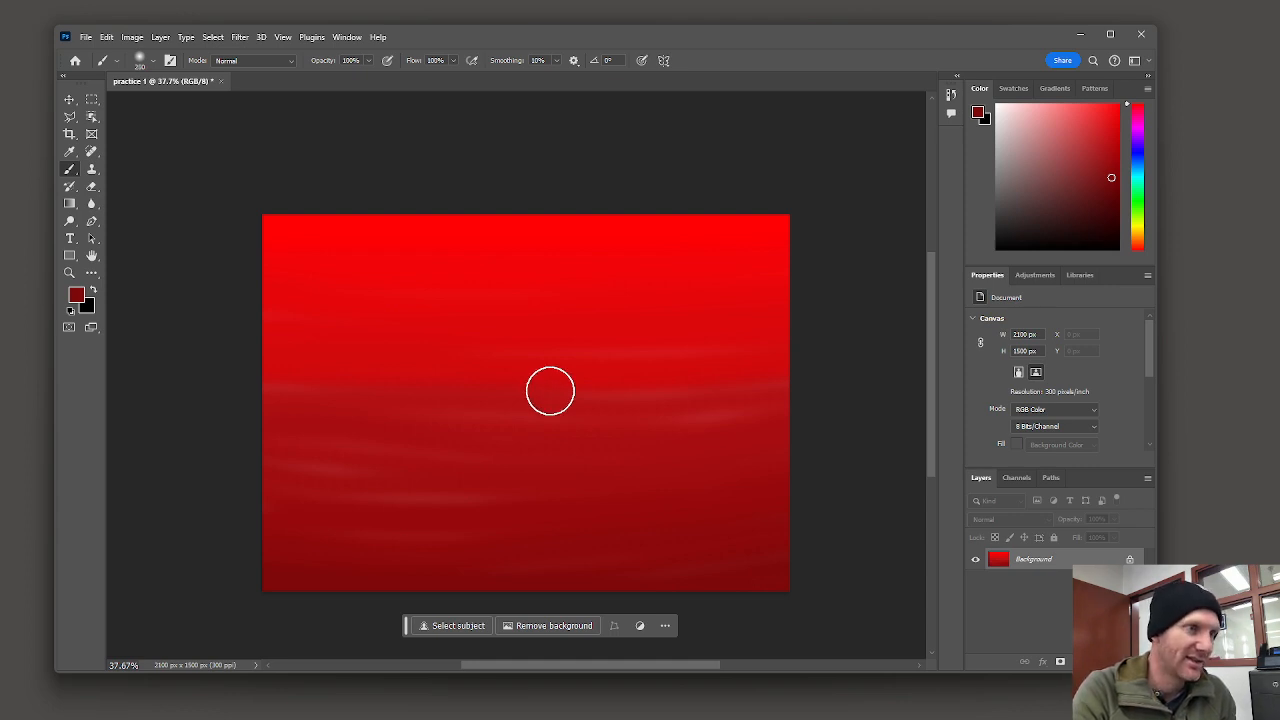
{"action": "key", "text": "bracketright"}
{"action": "key", "text": "bracketright"}
{"action": "key", "text": "bracketright"}
{"action": "key", "text": "bracketright"}
{"action": "key", "text": "bracketright"}
{"action": "key", "text": "bracketright"}
{"action": "key", "text": "bracketright"}
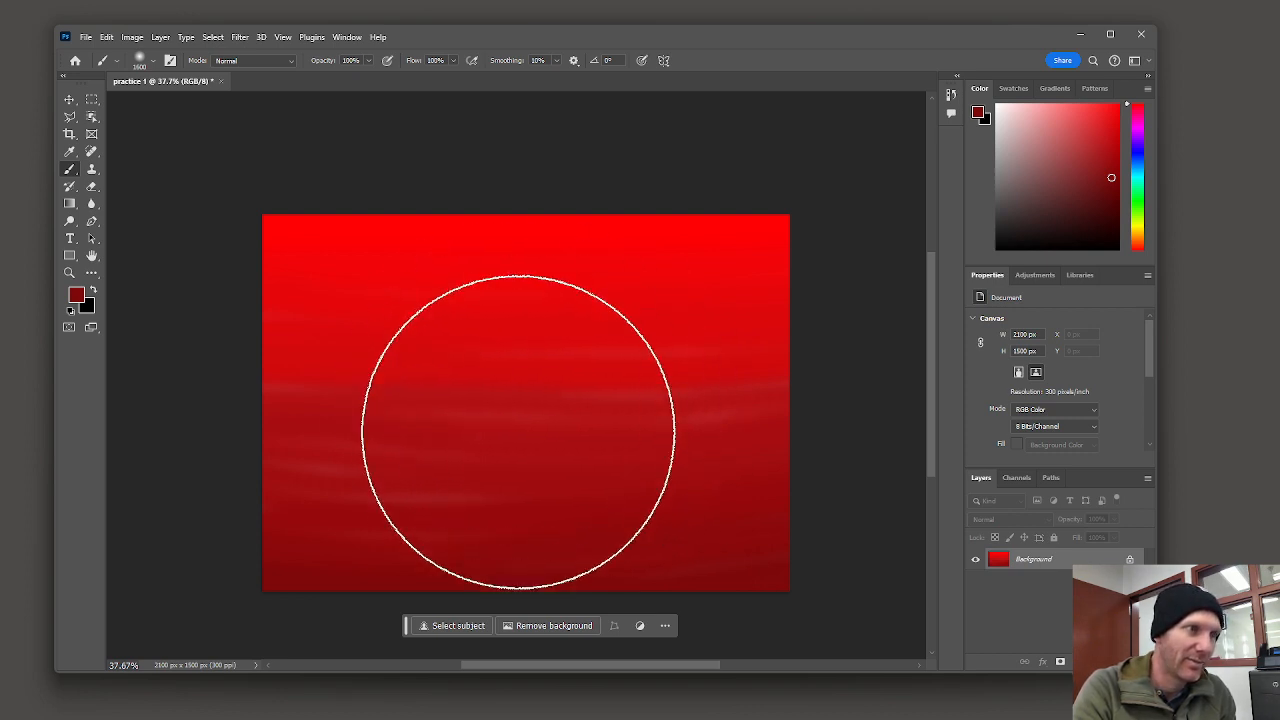
{"action": "left_click_drag", "start_coordinate": [1137, 170], "coordinate": [1100, 88]}
{"action": "left_click_drag", "start_coordinate": [1142, 151], "coordinate": [1140, 175]}
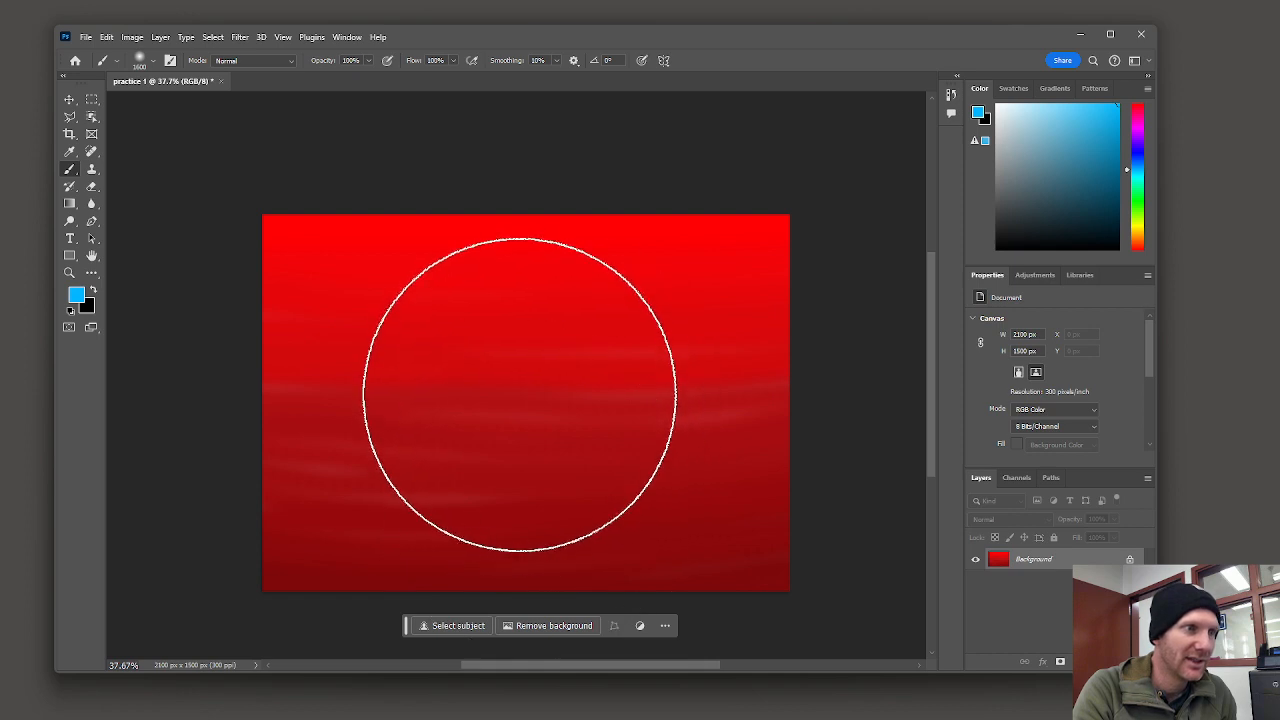
{"action": "left_click", "coordinate": [519, 395]}
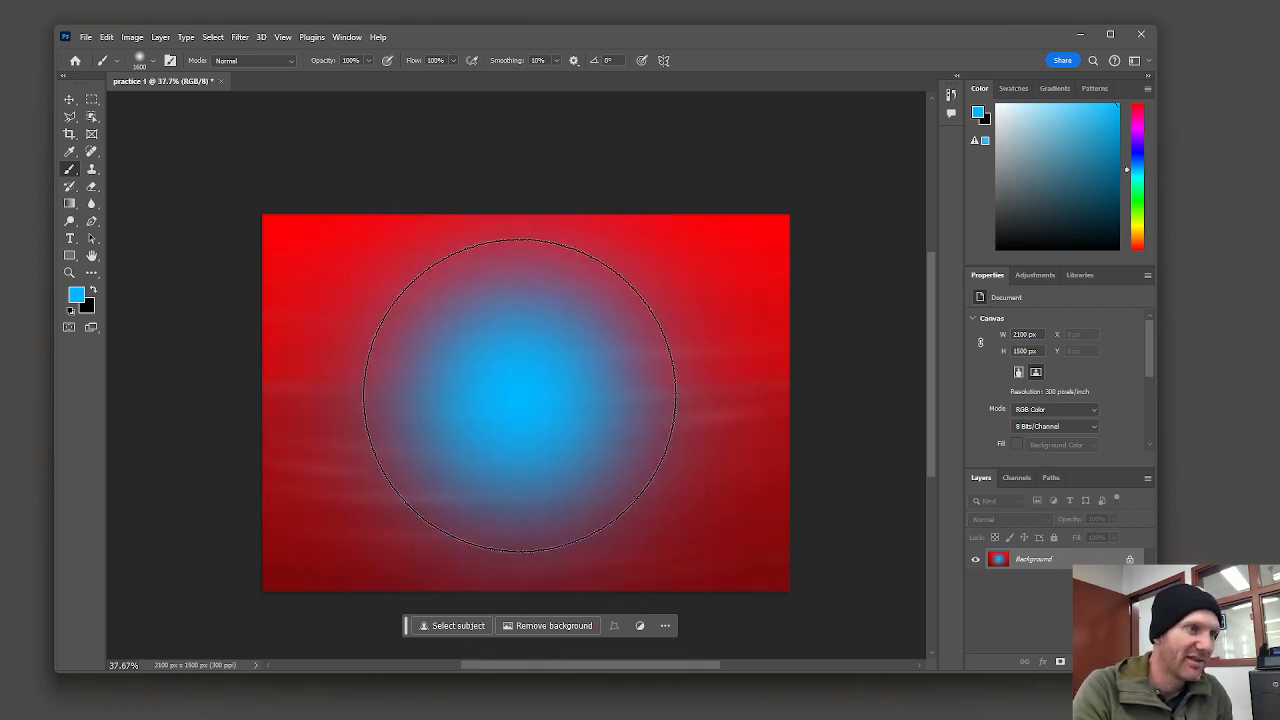
Step: Shrink the brush step by step and dab blue at the center twice more to build up the spot
{"action": "key", "text": "bracketleft"}
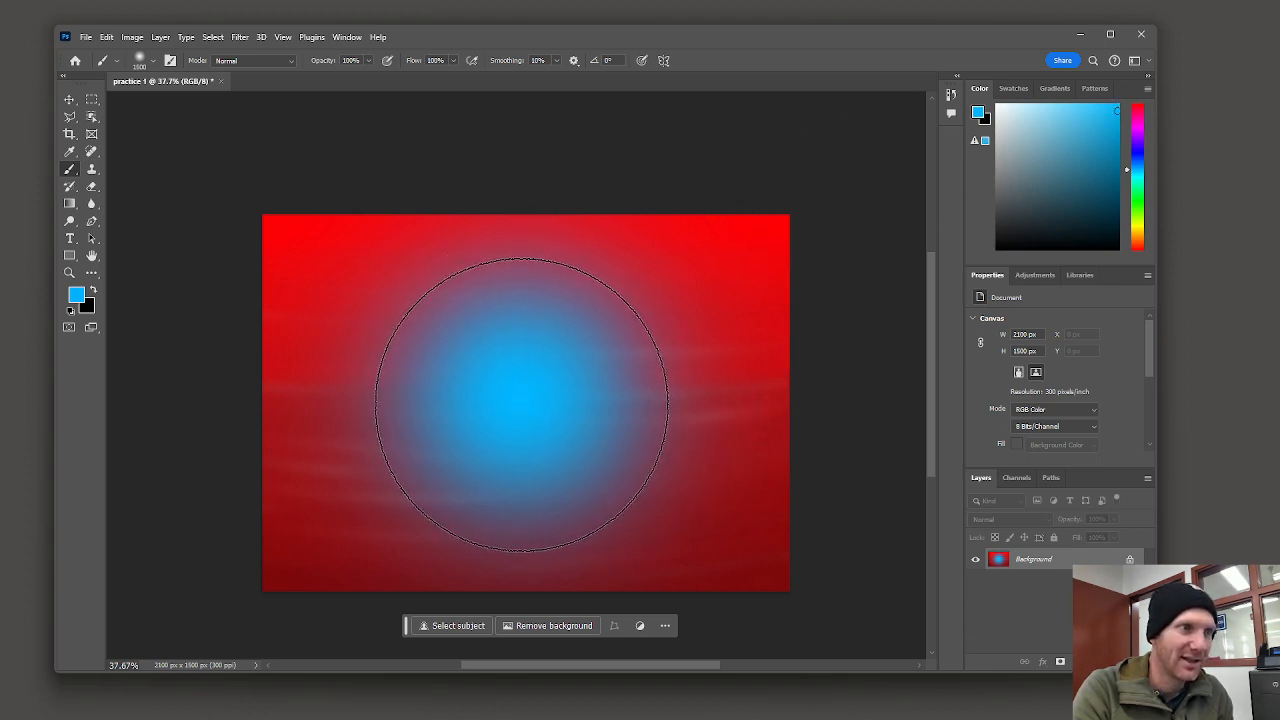
{"action": "left_click", "coordinate": [521, 404]}
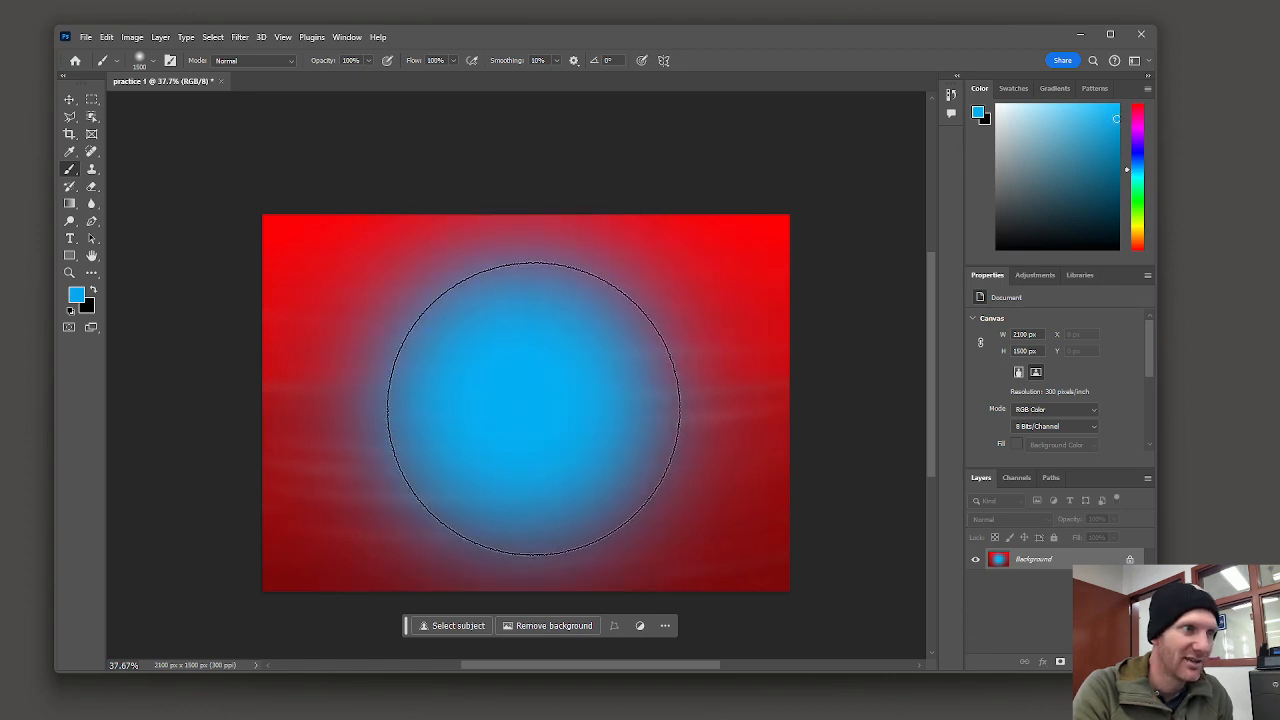
{"action": "key", "text": "bracketleft"}
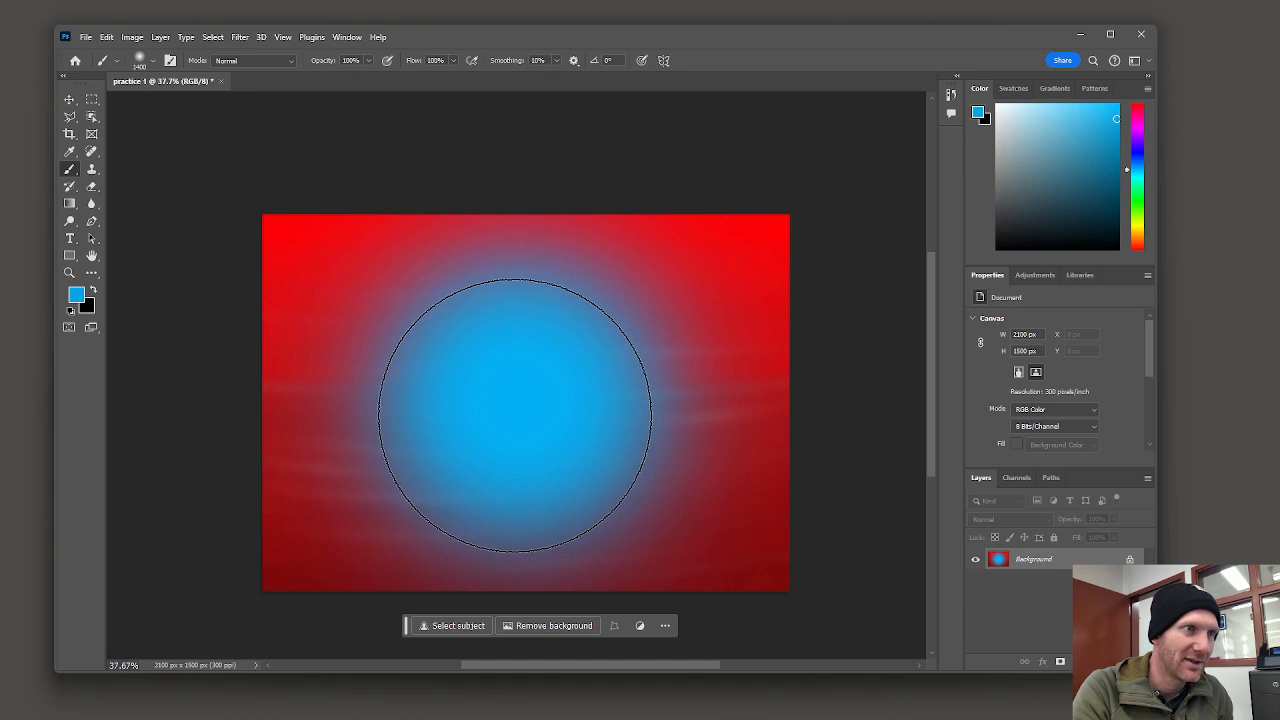
{"action": "left_click", "coordinate": [515, 416]}
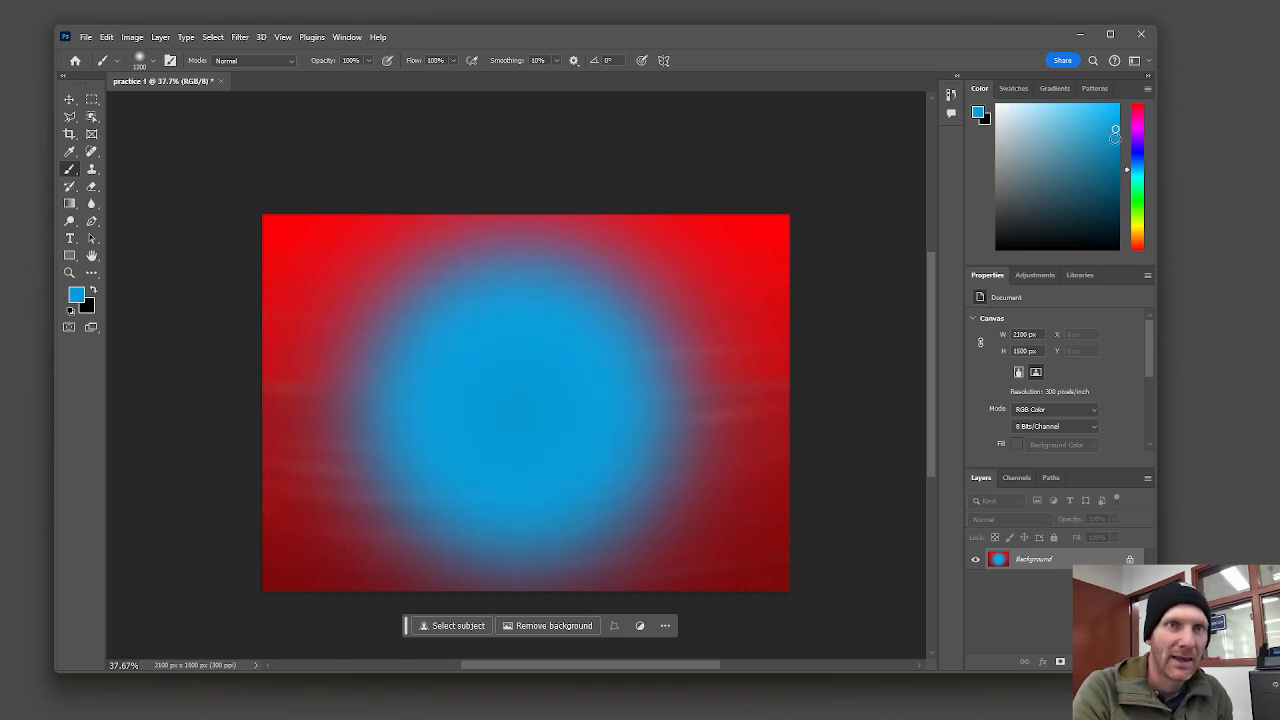
Step: Reduce the brush to about 900 px, pick a darker blue, and dab it at the spot's center
{"action": "key", "text": "bracketleft"}
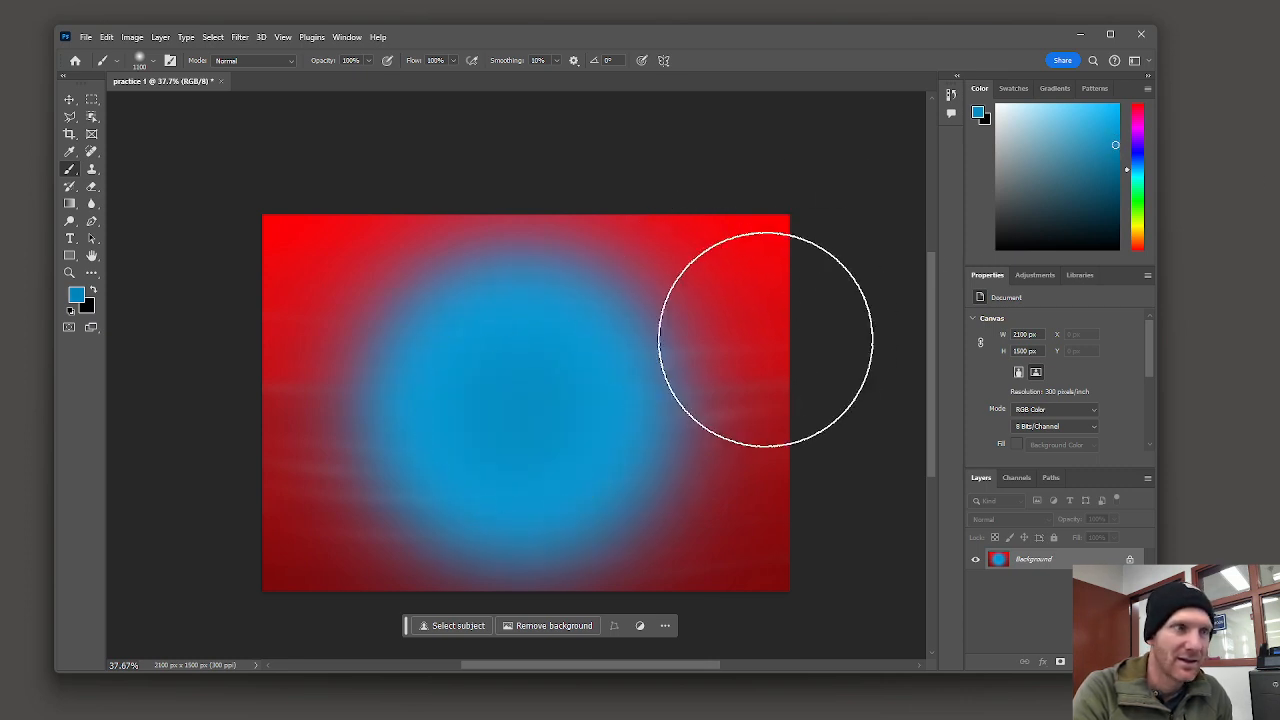
{"action": "key", "text": "bracketleft"}
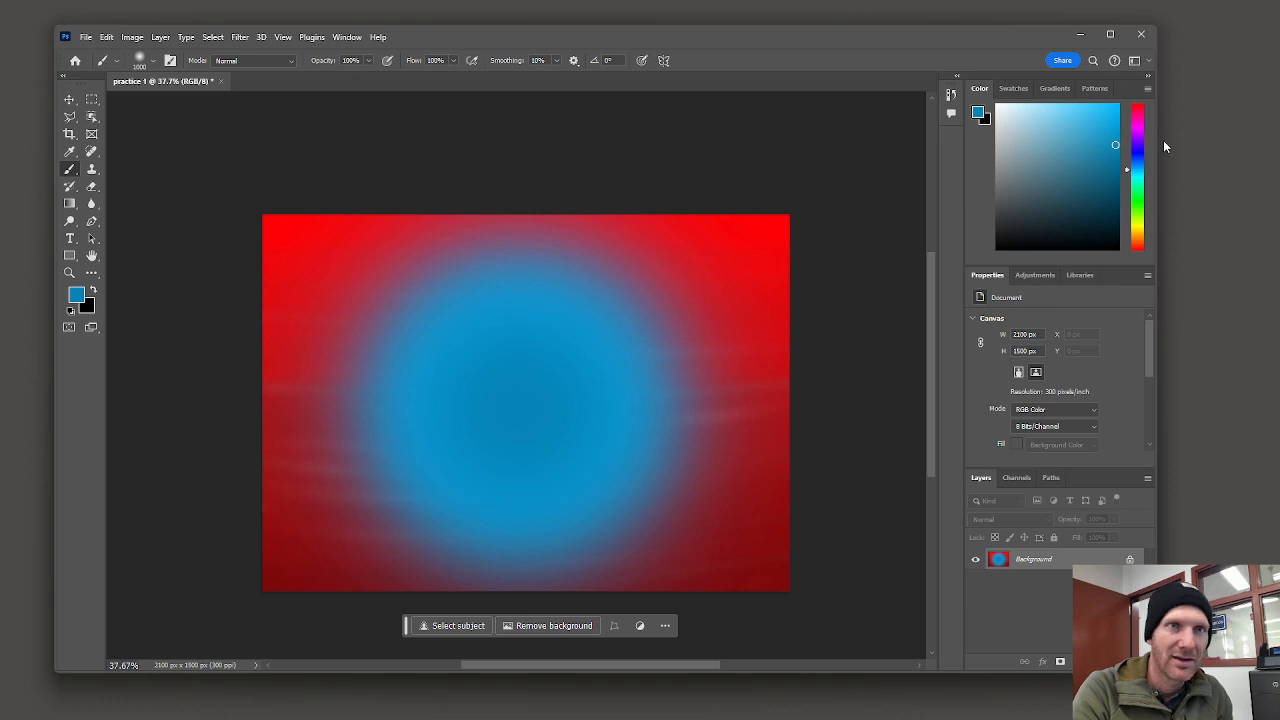
{"action": "key", "text": "bracketleft"}
{"action": "key", "text": "bracketleft"}
{"action": "key", "text": "bracketleft"}
{"action": "key", "text": "bracketleft"}
{"action": "key", "text": "bracketleft"}
{"action": "key", "text": "bracketleft"}
{"action": "key", "text": "bracketleft"}
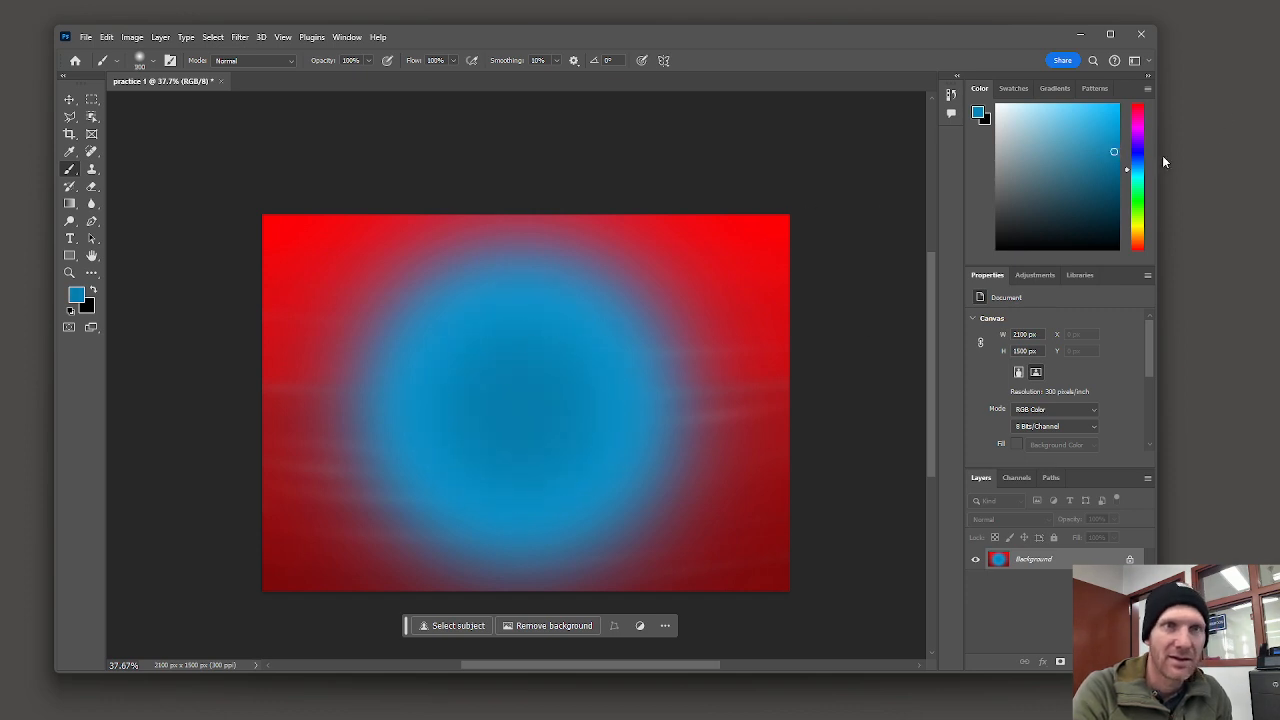
{"action": "left_click", "coordinate": [1114, 160]}
{"action": "key", "text": "bracketleft"}
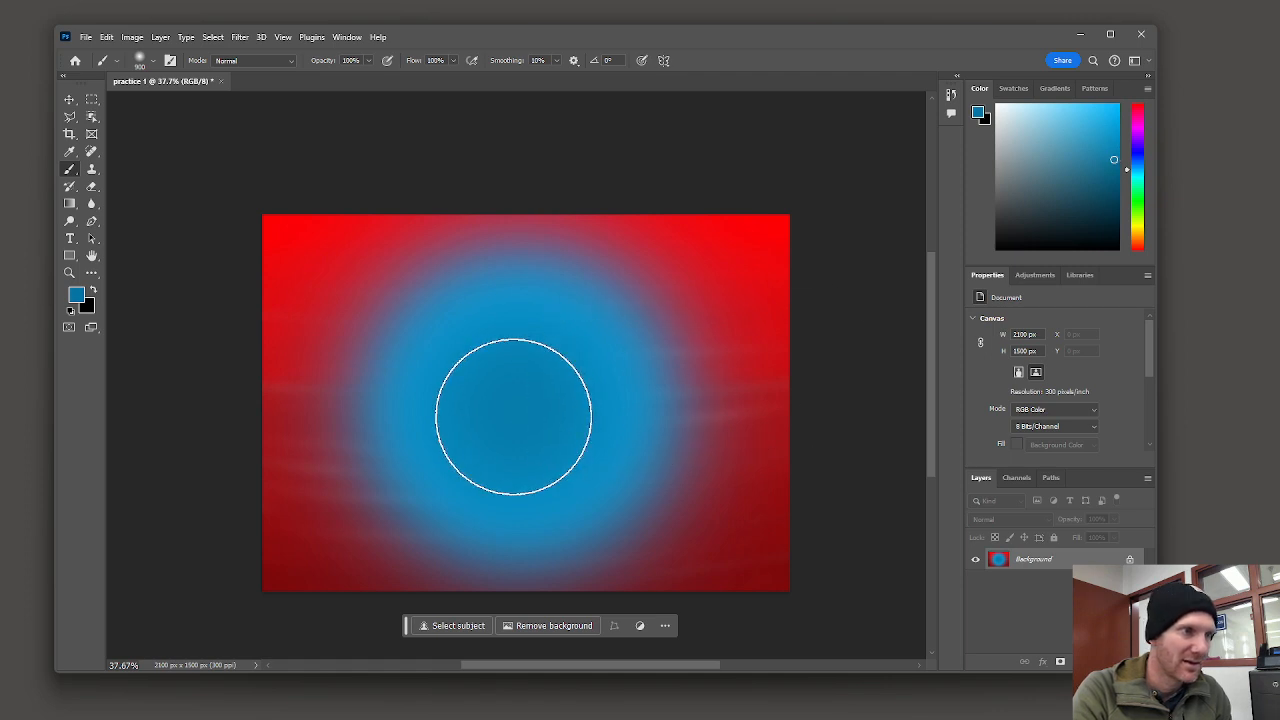
{"action": "left_click", "coordinate": [520, 412]}
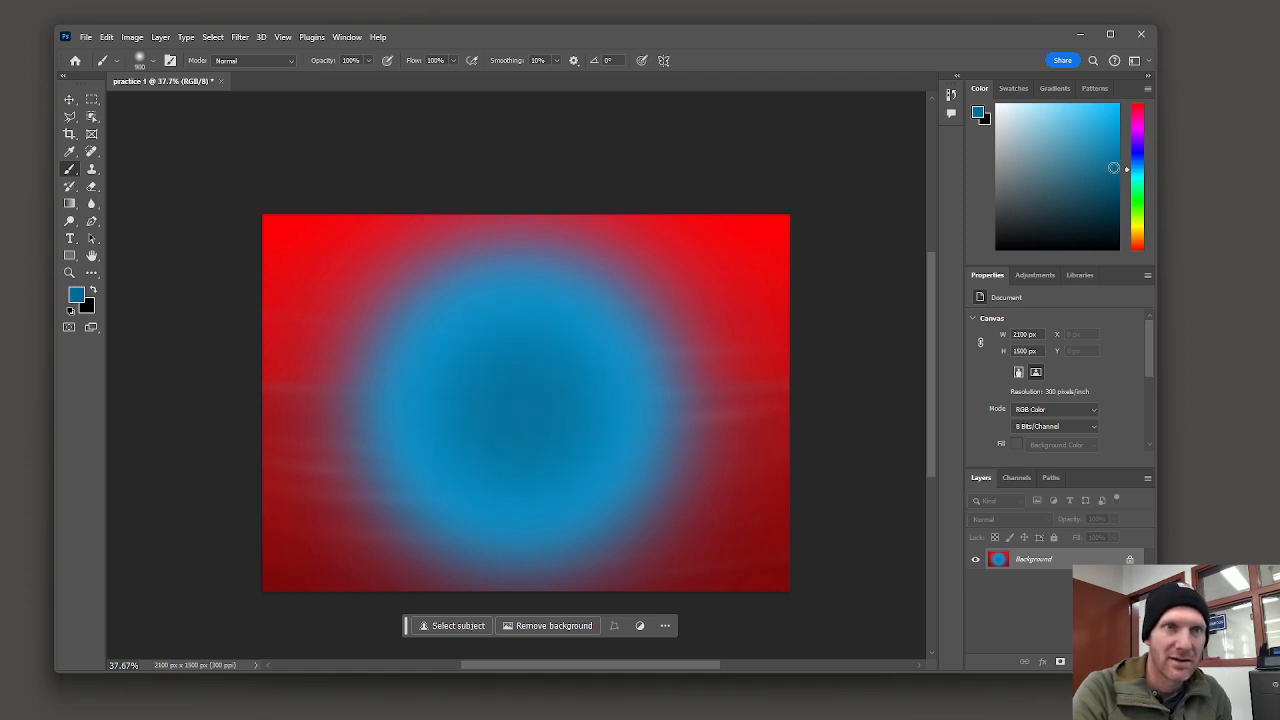
Step: Keep shrinking the brush down to 175 px while darkening the blue to deepen the spot's center
{"action": "key", "text": "bracketleft"}
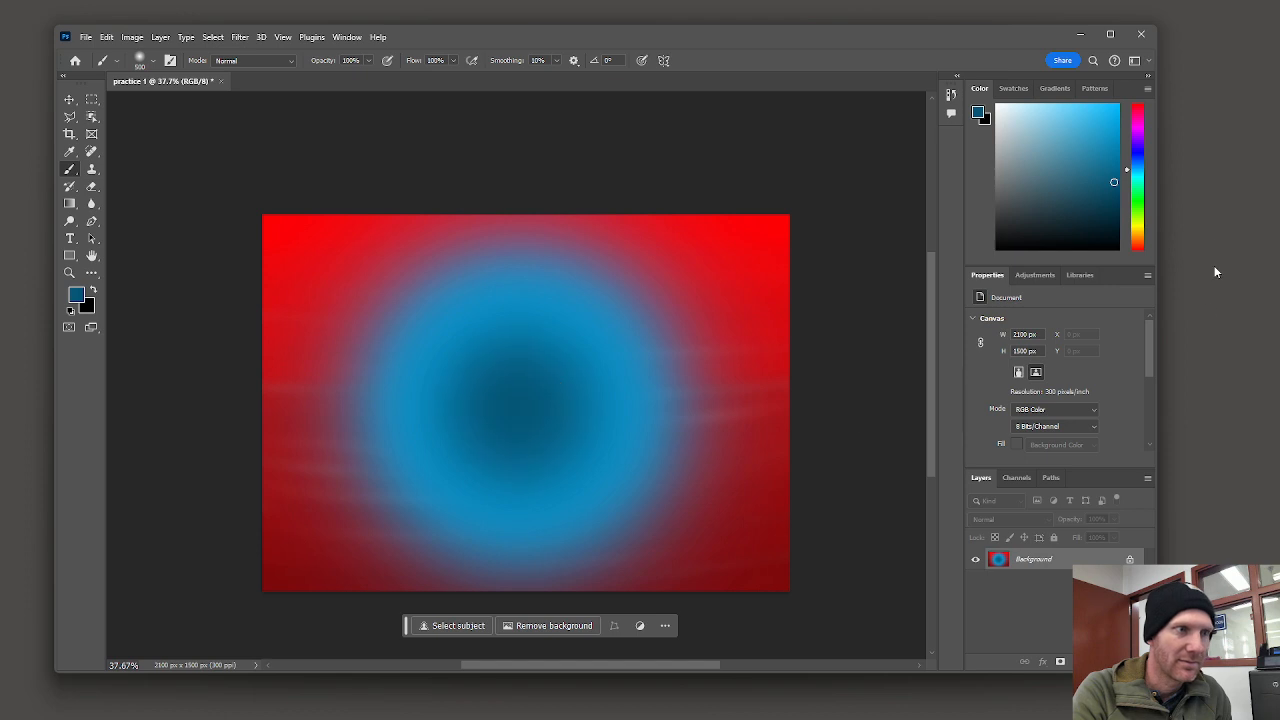
{"action": "key", "text": "bracketleft"}
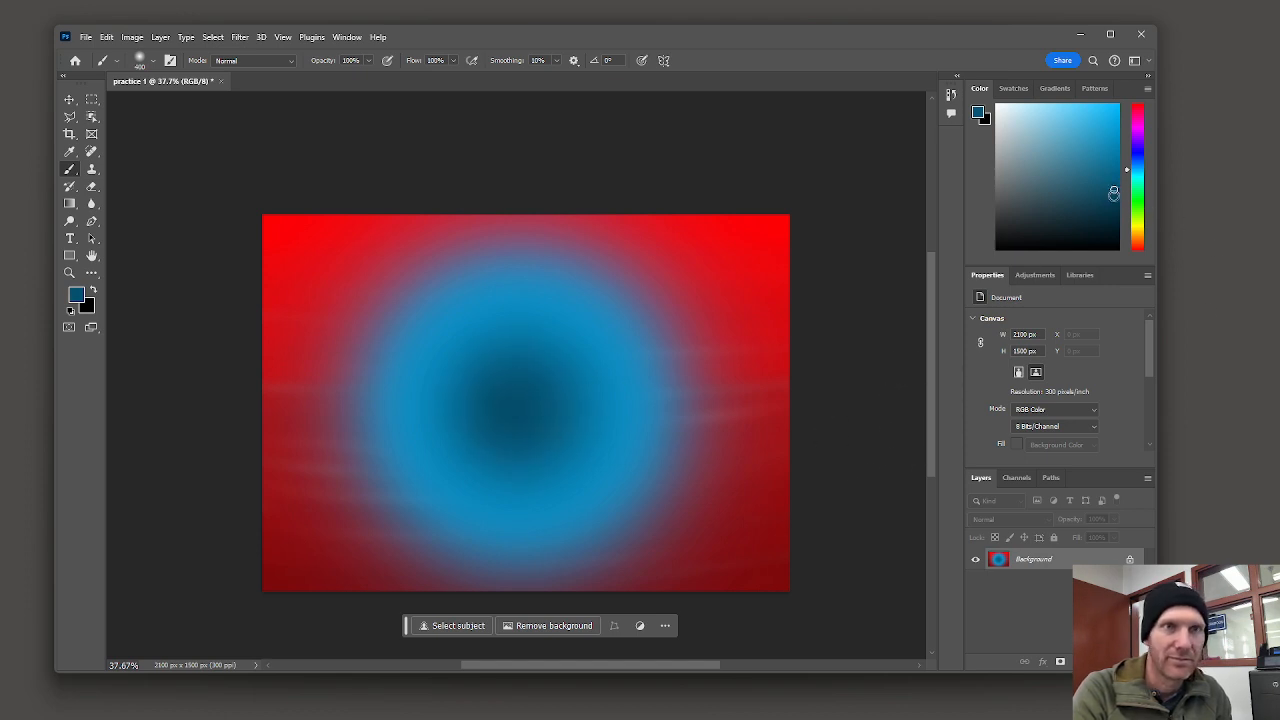
{"action": "key", "text": "bracketleft"}
{"action": "key", "text": "bracketleft"}
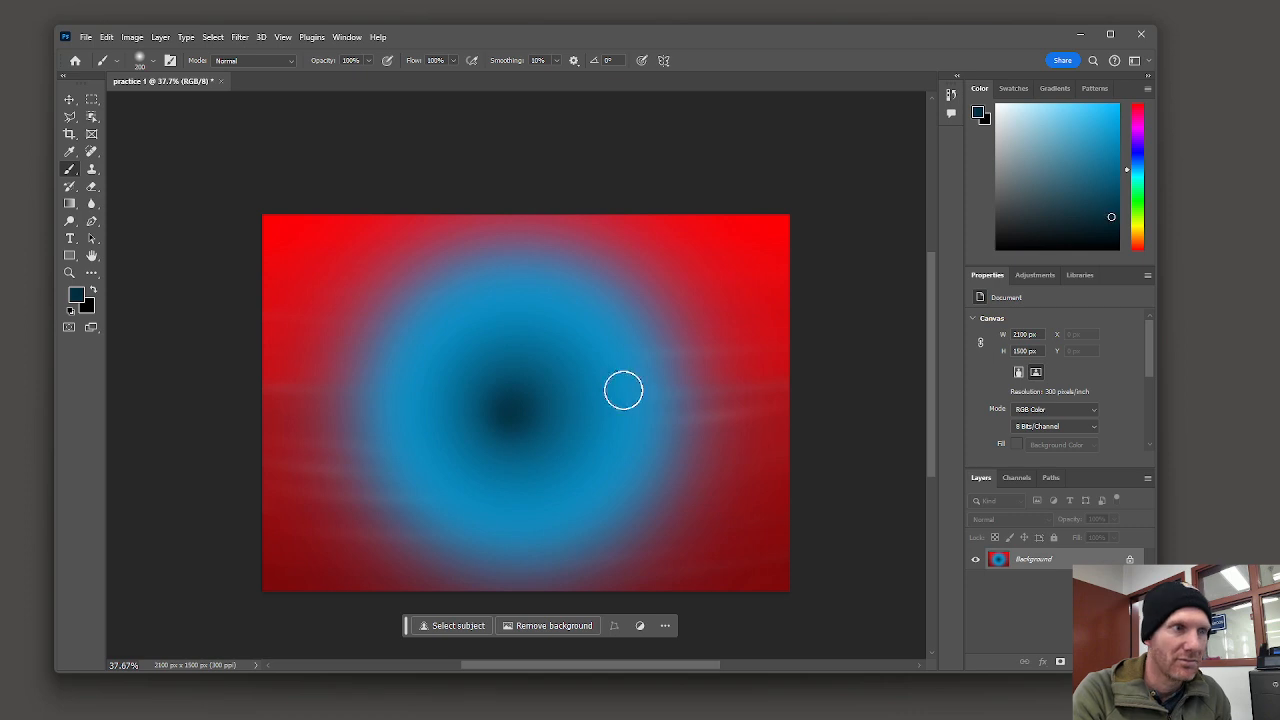
{"action": "key", "text": "bracketleft"}
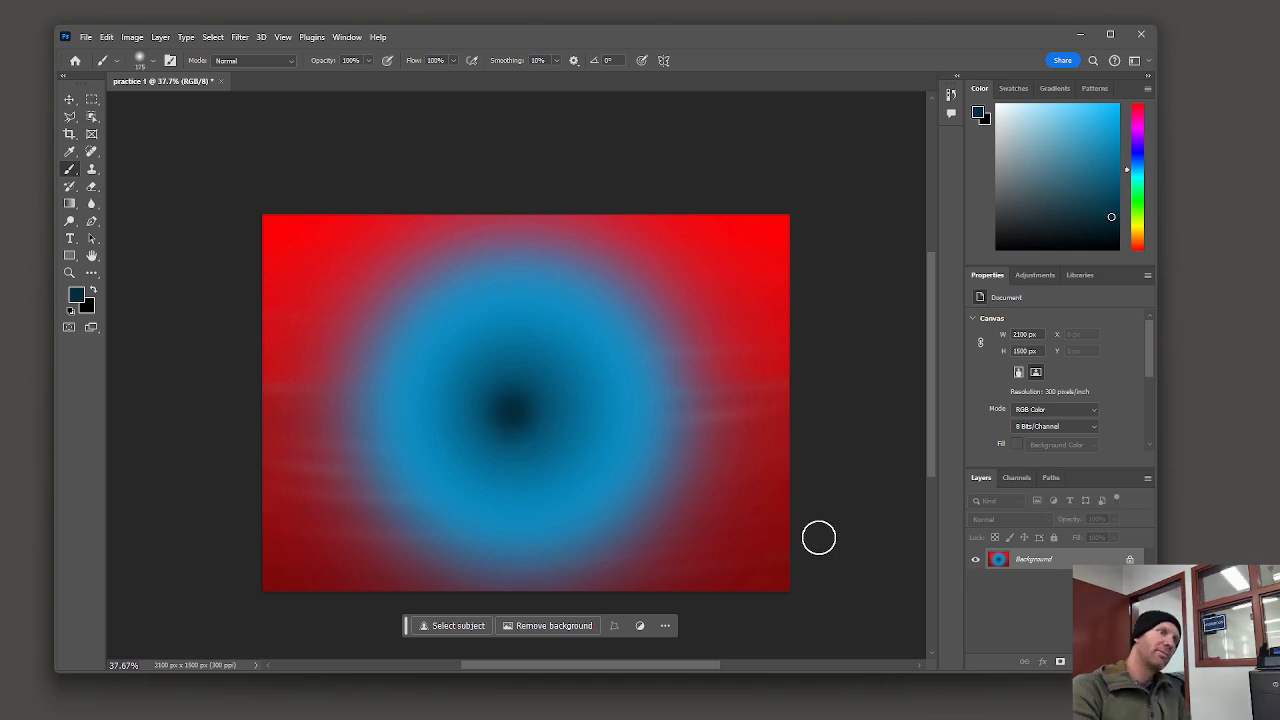